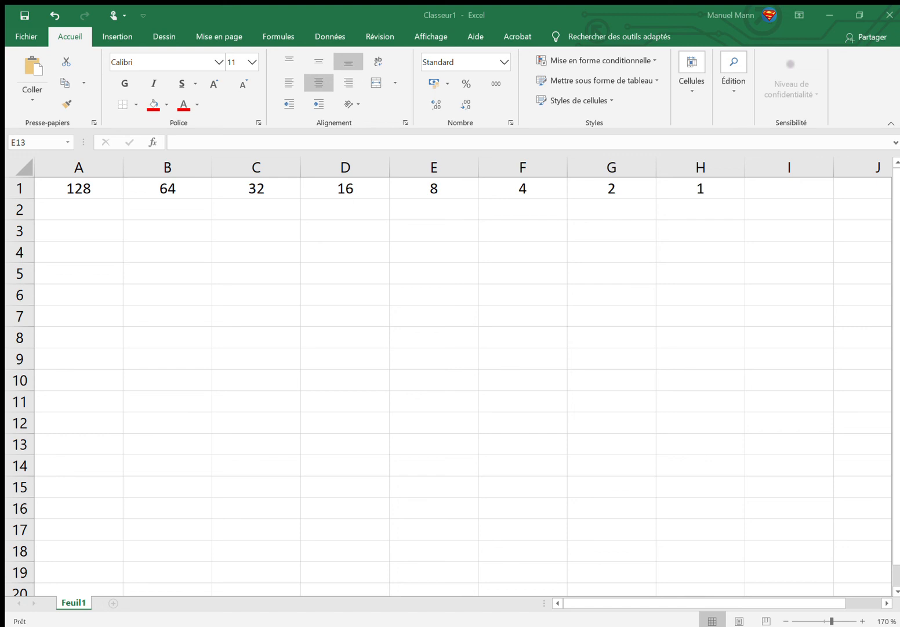
# - Enter the binary digits 1, 0, 0, 1, 0, 0, 1, 1 in cells A2 through H2, one digit per cell
pyautogui.click(100, 212)
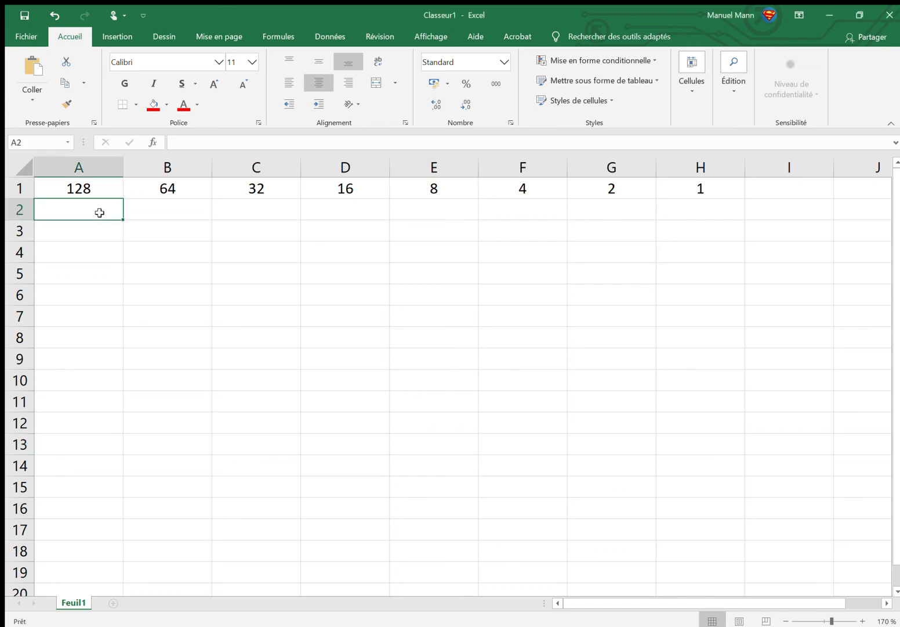
pyautogui.write('&')
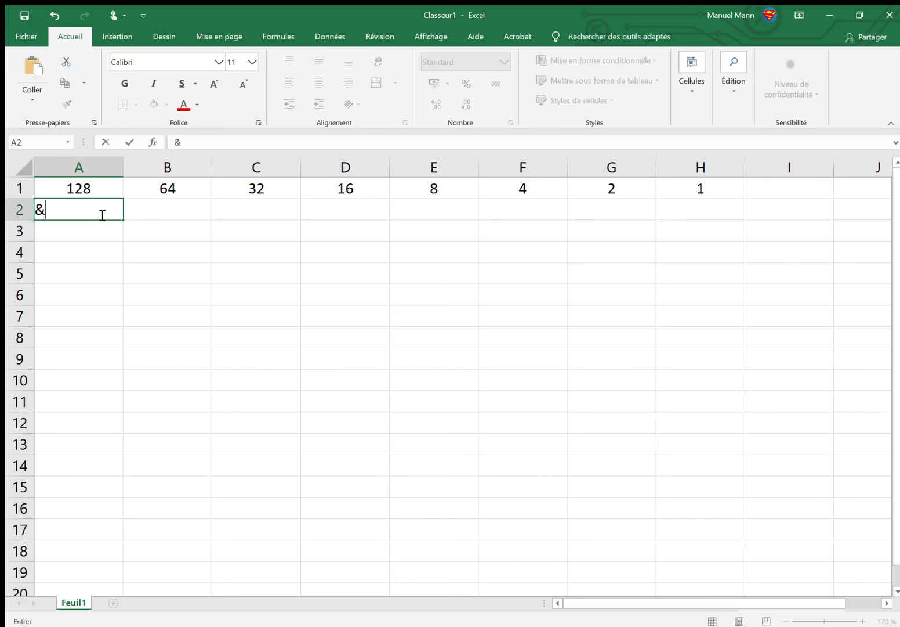
pyautogui.press('BackSpace')
pyautogui.write('1')
pyautogui.press('Tab')
pyautogui.write('0')
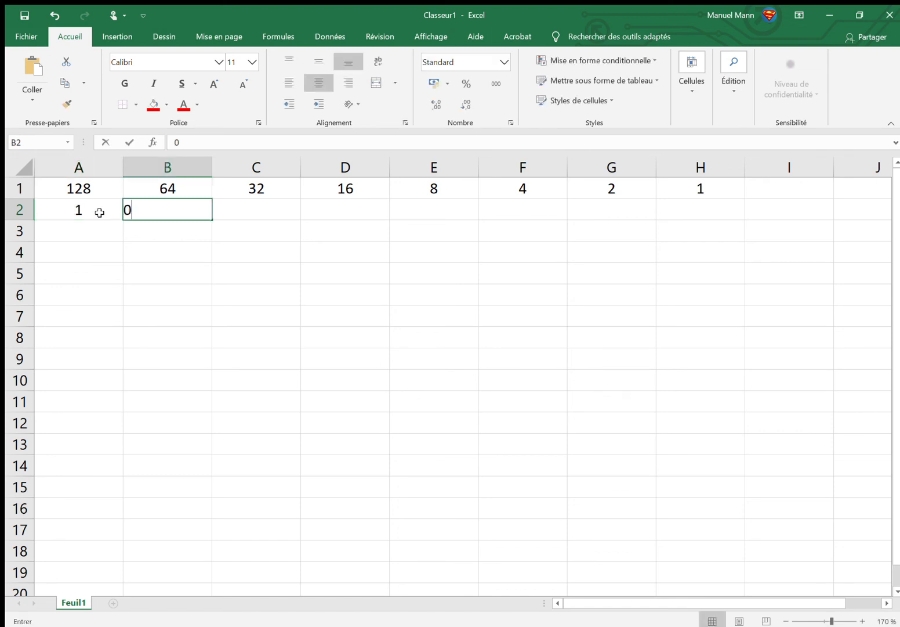
pyautogui.press('Tab')
pyautogui.write('0')
pyautogui.press('Tab')
pyautogui.write('1')
pyautogui.press('Tab')
pyautogui.write('0')
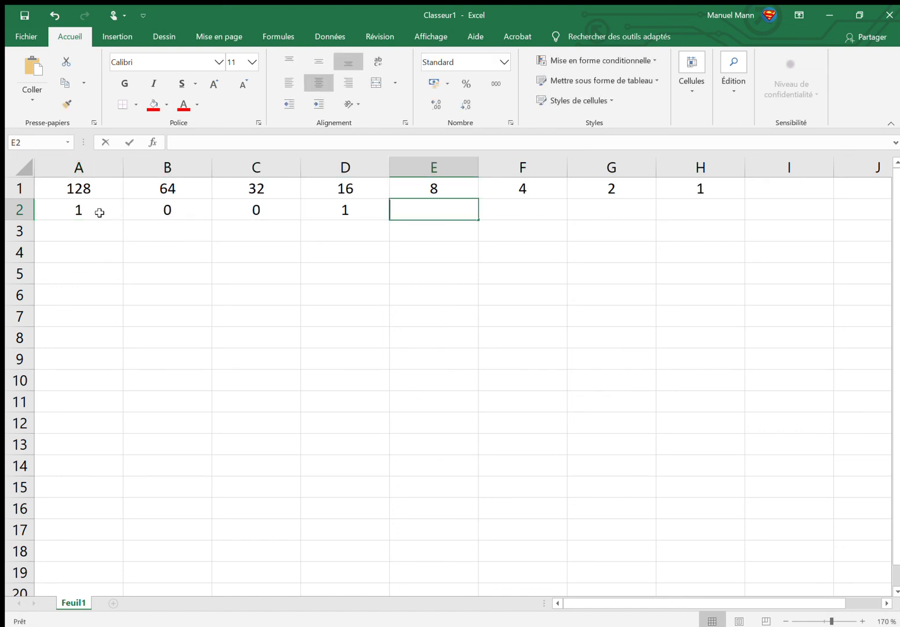
pyautogui.press('Tab')
pyautogui.write('0')
pyautogui.press('Tab')
pyautogui.write('1')
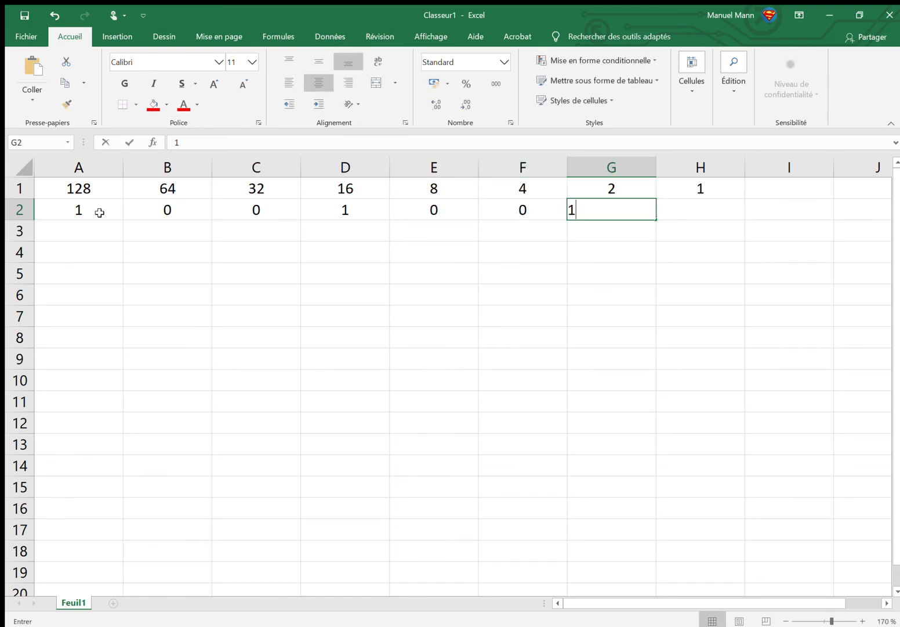
pyautogui.press('Tab')
pyautogui.write('1')
pyautogui.press('Tab')
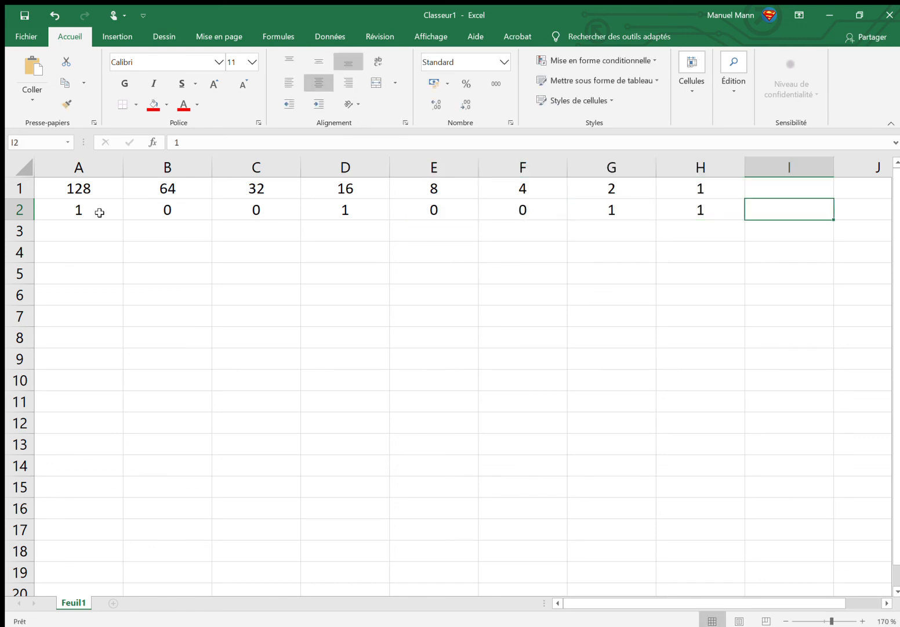
pyautogui.click(97, 300)
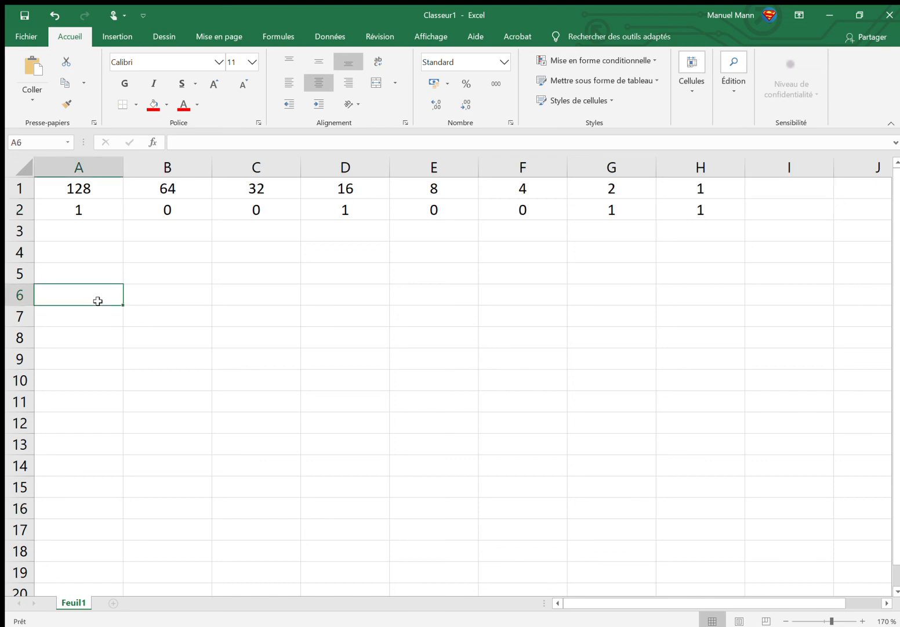
pyautogui.press('Right')
pyautogui.press('Right')
pyautogui.press('Right')
pyautogui.press('Right')
pyautogui.press('Right')
pyautogui.press('Right')
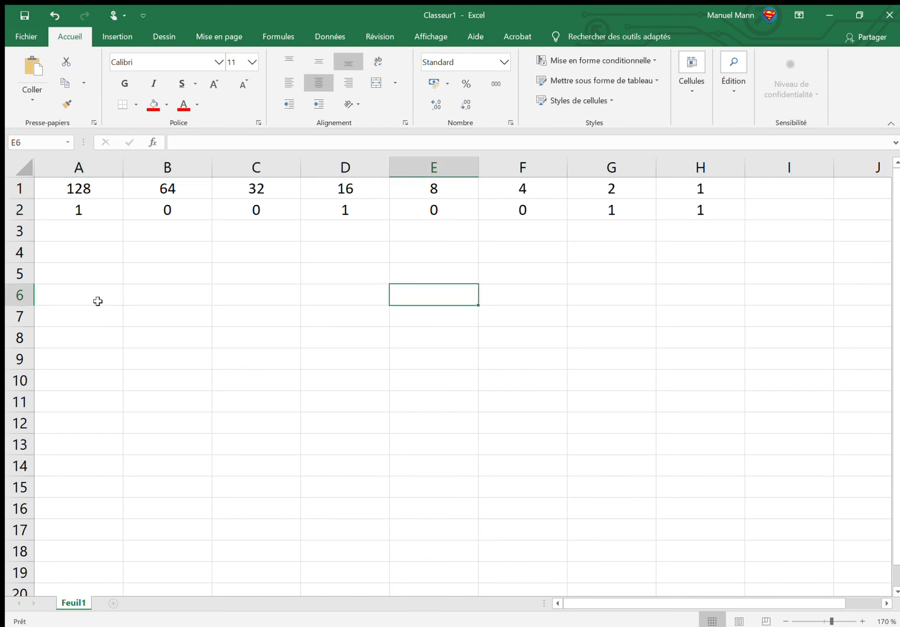
pyautogui.press('Right')
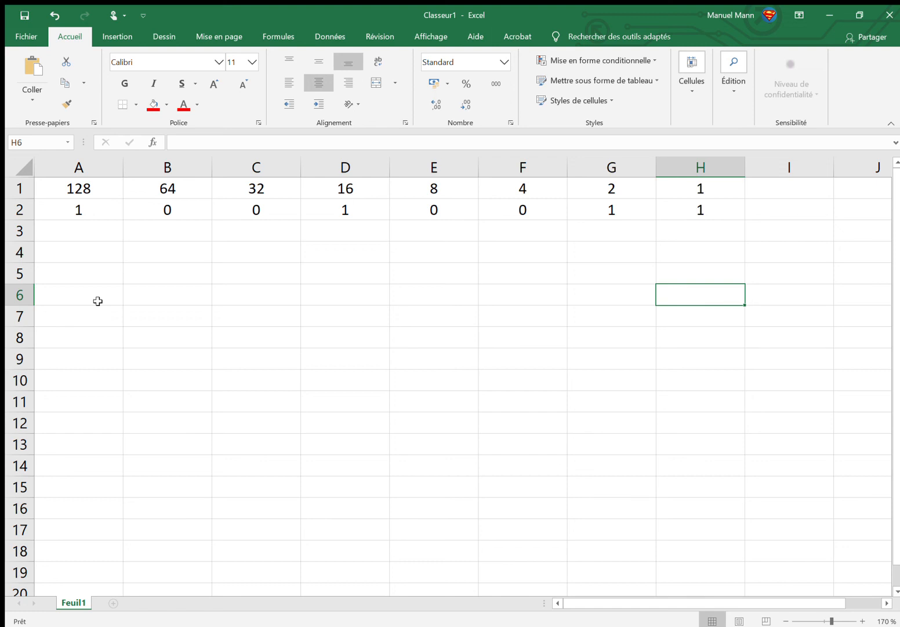
# - Fill the binary digit cells A2:H2 with a red background
pyautogui.moveTo(55, 201); pyautogui.dragTo(710, 219)
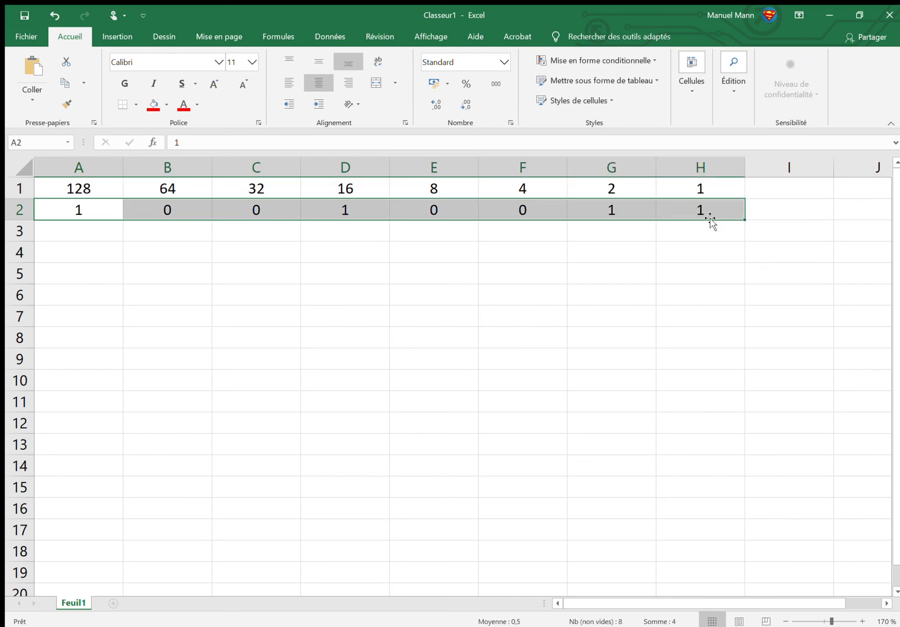
pyautogui.click(155, 104)
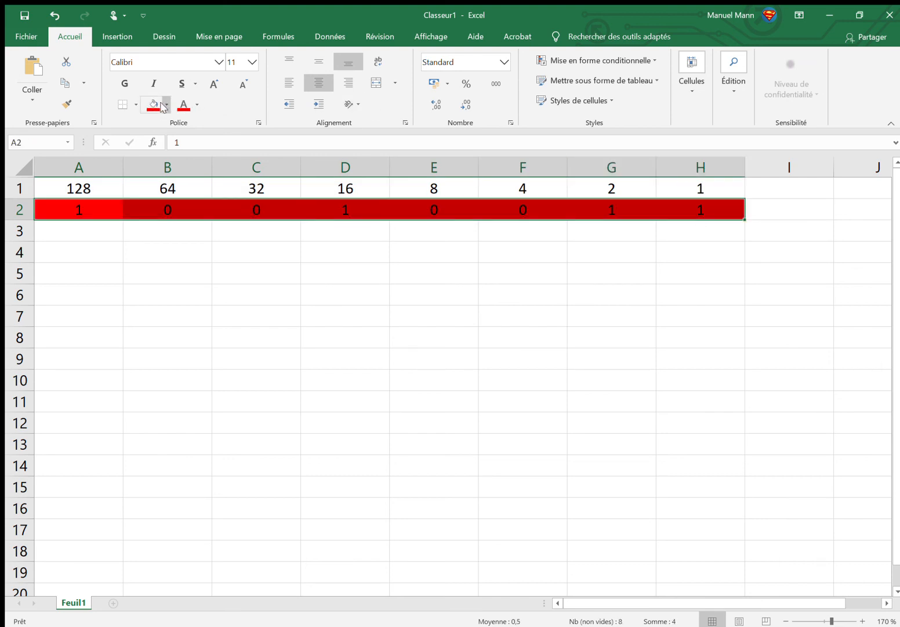
pyautogui.click(222, 263)
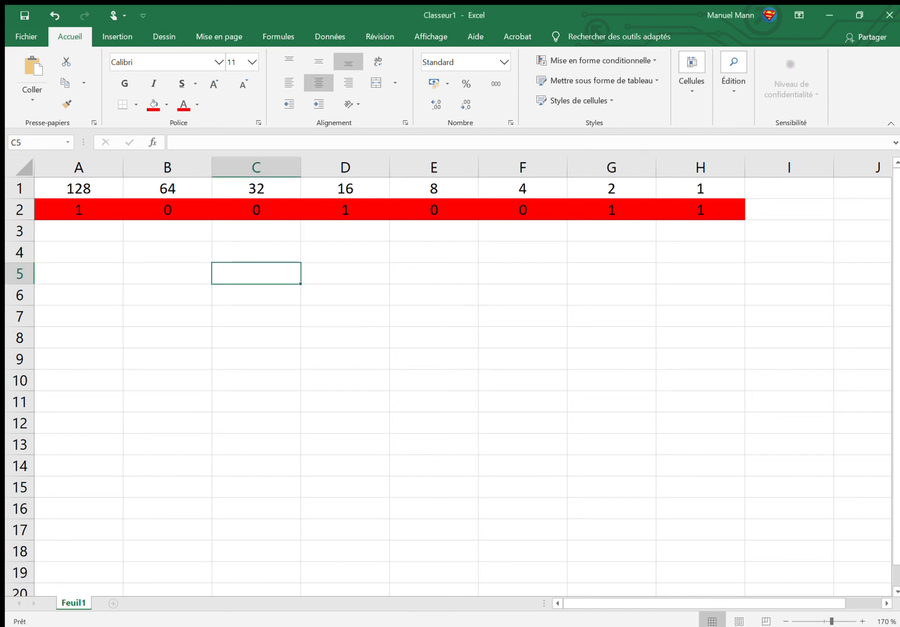
# - Enter the formula =A1*A2 in cell A3 to multiply the first place value by its bit
pyautogui.doubleClick(62, 238)
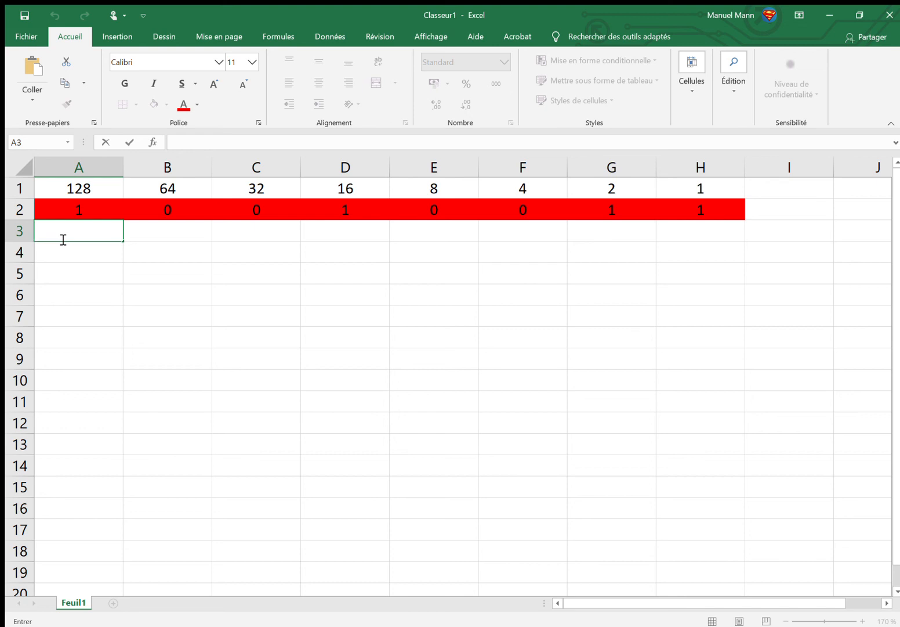
pyautogui.write('+')
pyautogui.press('BackSpace')
pyautogui.write('=')
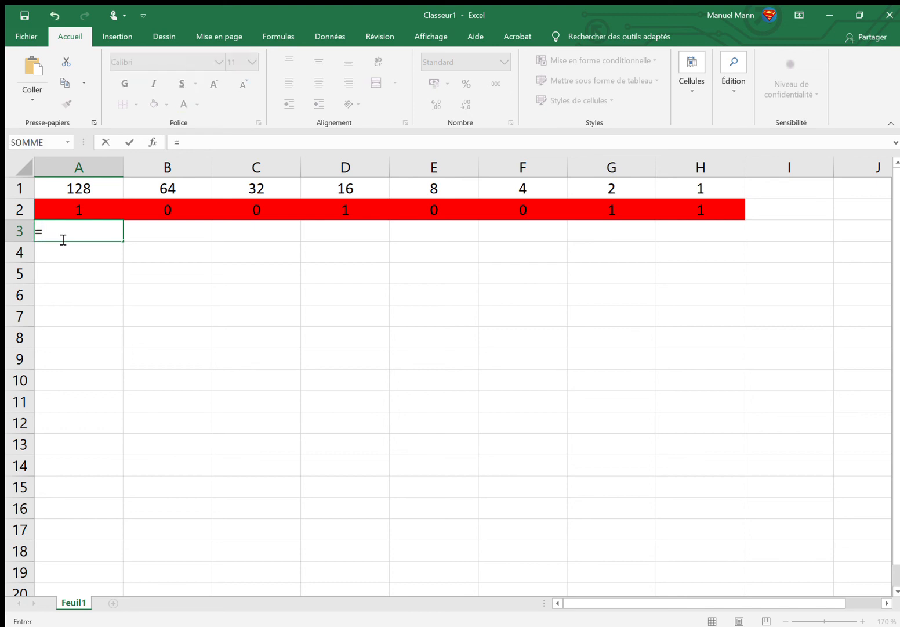
pyautogui.click(94, 189)
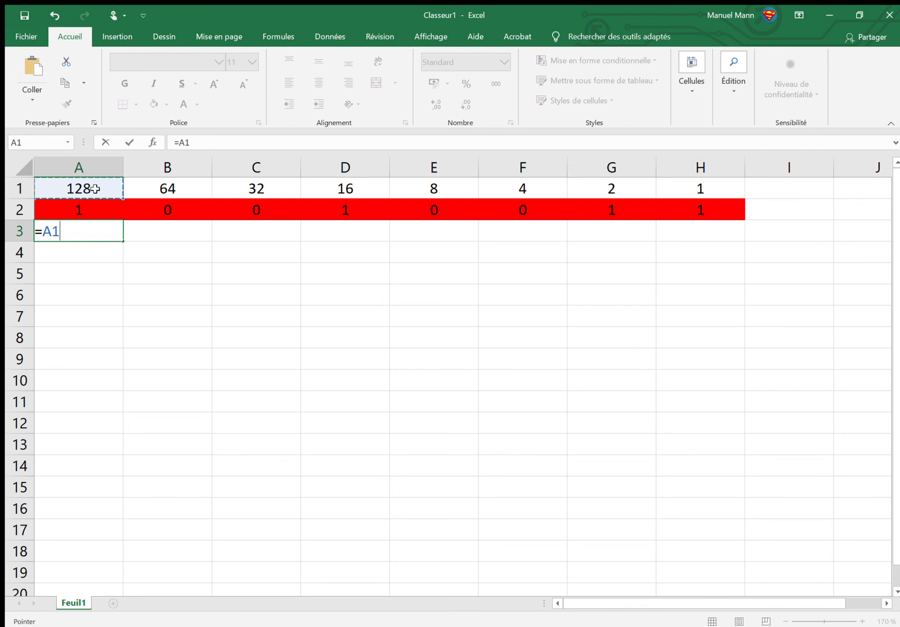
pyautogui.write('*')
pyautogui.click(95, 206)
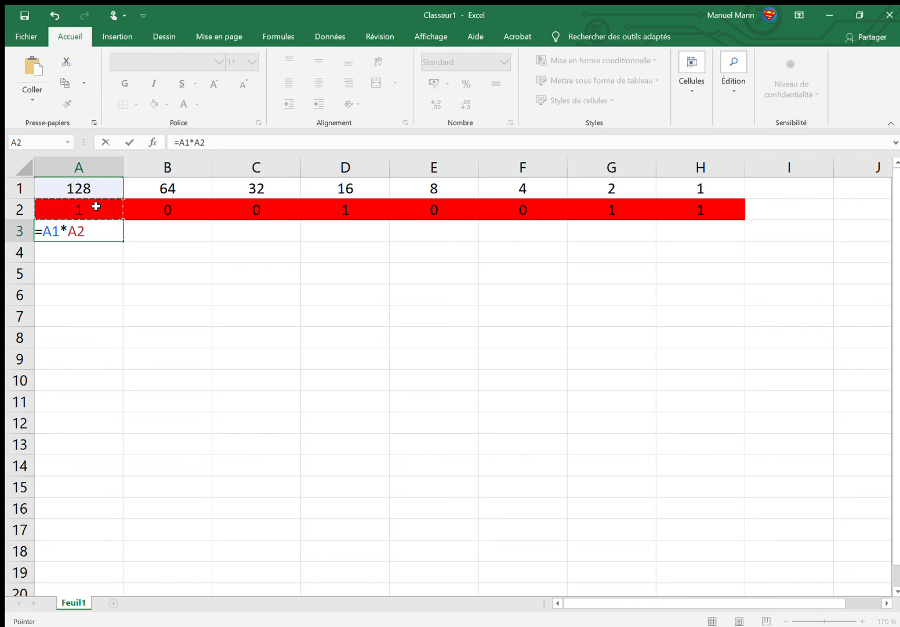
pyautogui.press('Return')
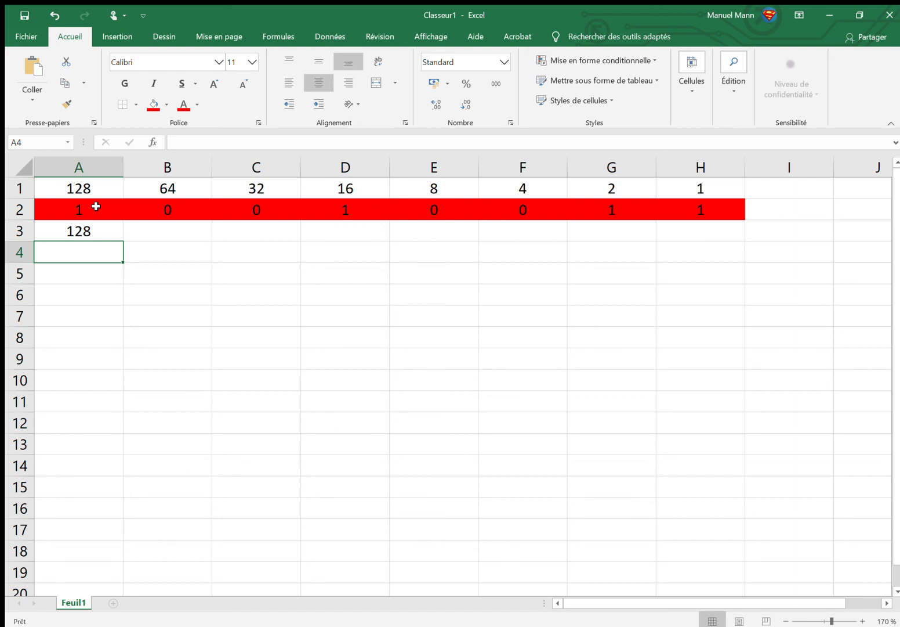
# - Enter the formula =B1*B2 in cell B3 to multiply the second place value by its bit
pyautogui.doubleClick(153, 233)
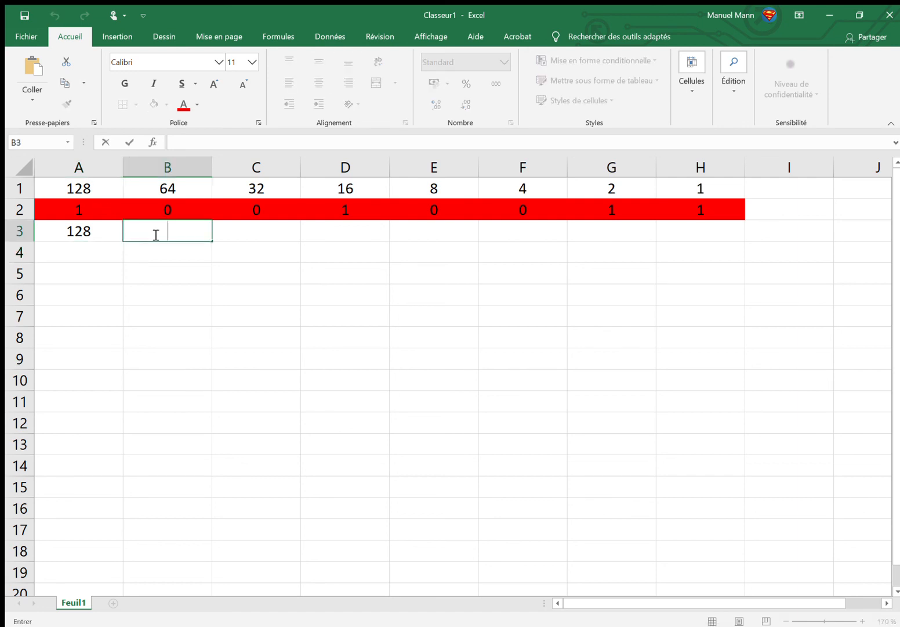
pyautogui.click(188, 190)
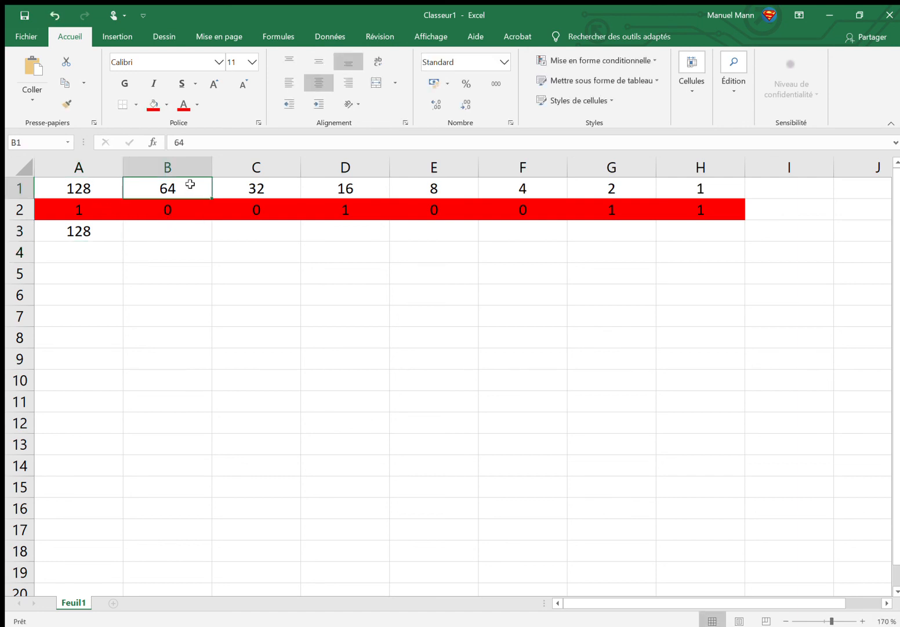
pyautogui.doubleClick(177, 231)
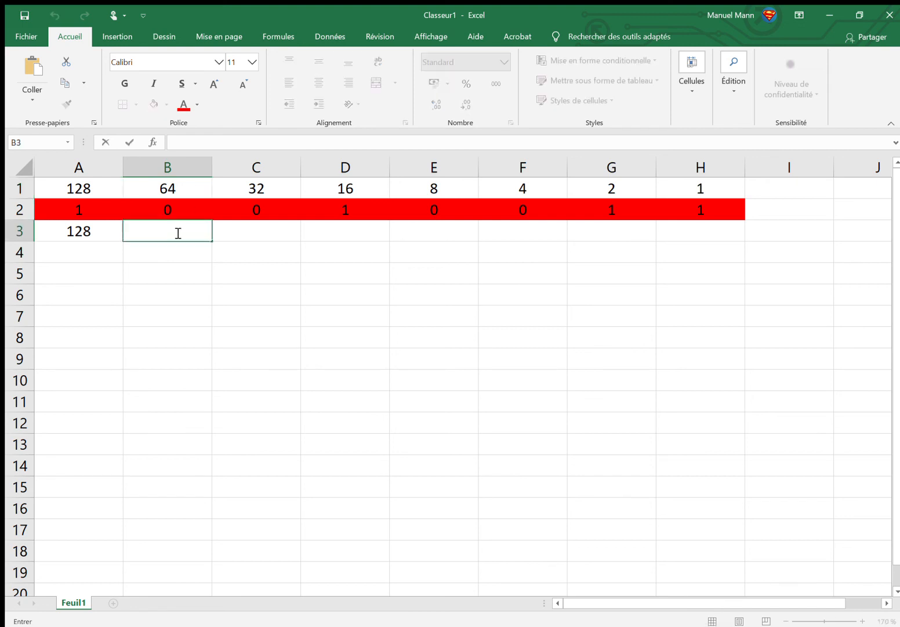
pyautogui.write('=')
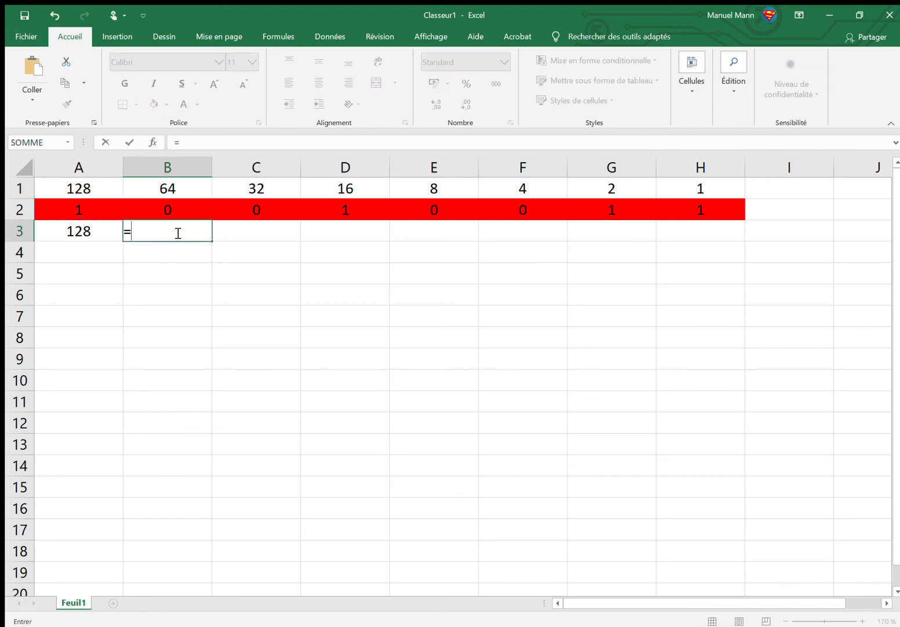
pyautogui.click(192, 188)
pyautogui.write('*')
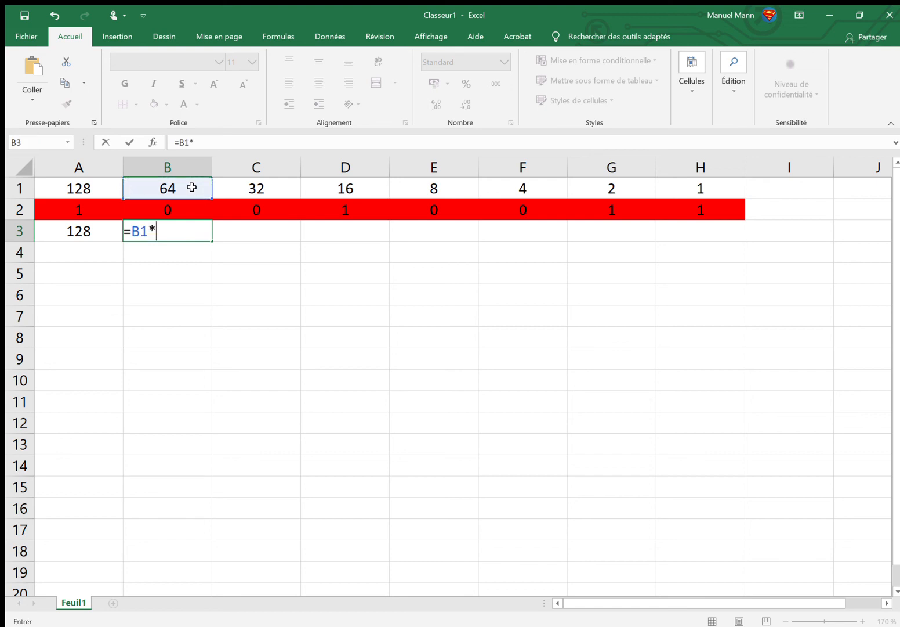
pyautogui.click(182, 211)
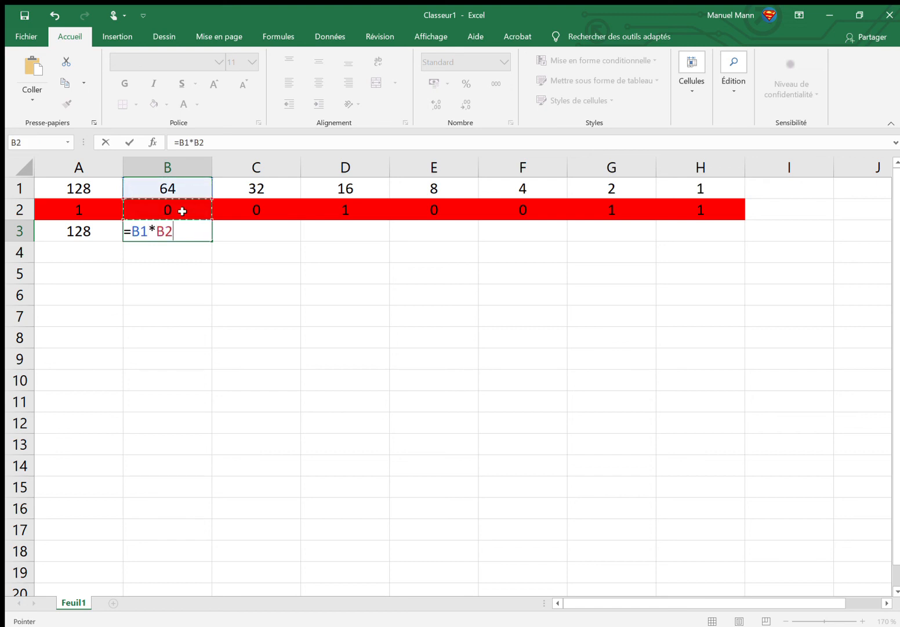
pyautogui.press('Return')
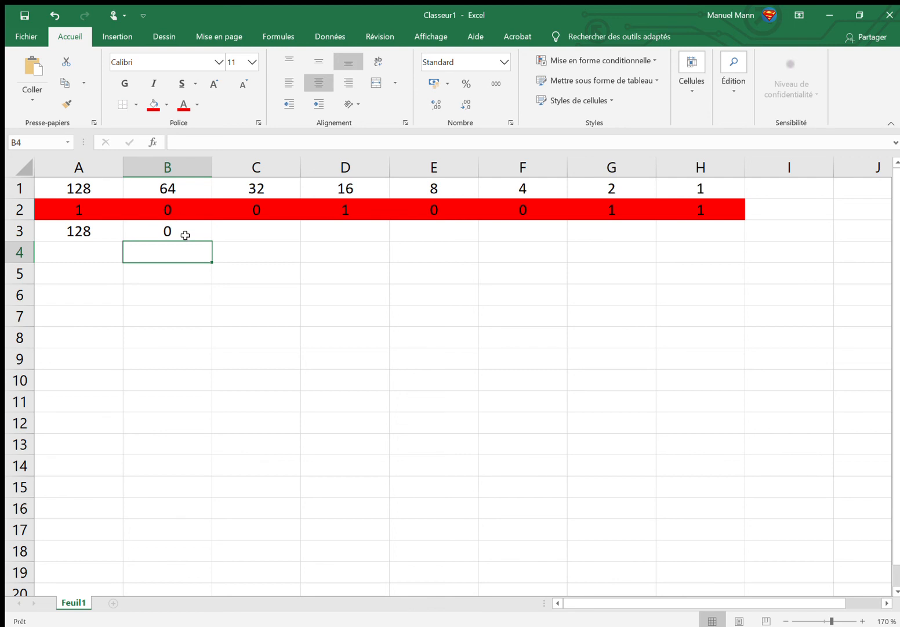
# - Copy the multiplication formula in B3 across row 3 through cell H3
pyautogui.click(185, 235)
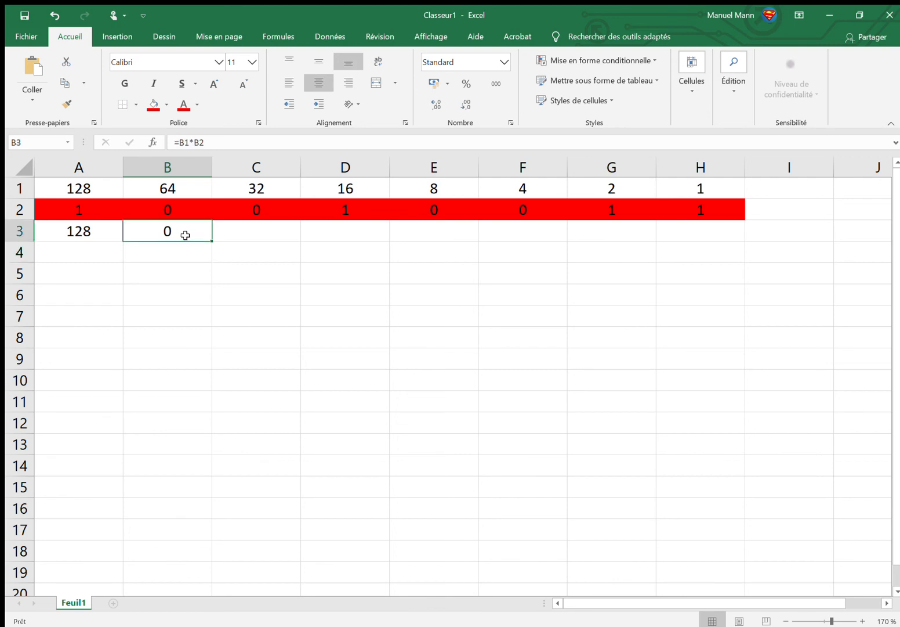
pyautogui.click(277, 228)
pyautogui.click(338, 232)
pyautogui.click(398, 232)
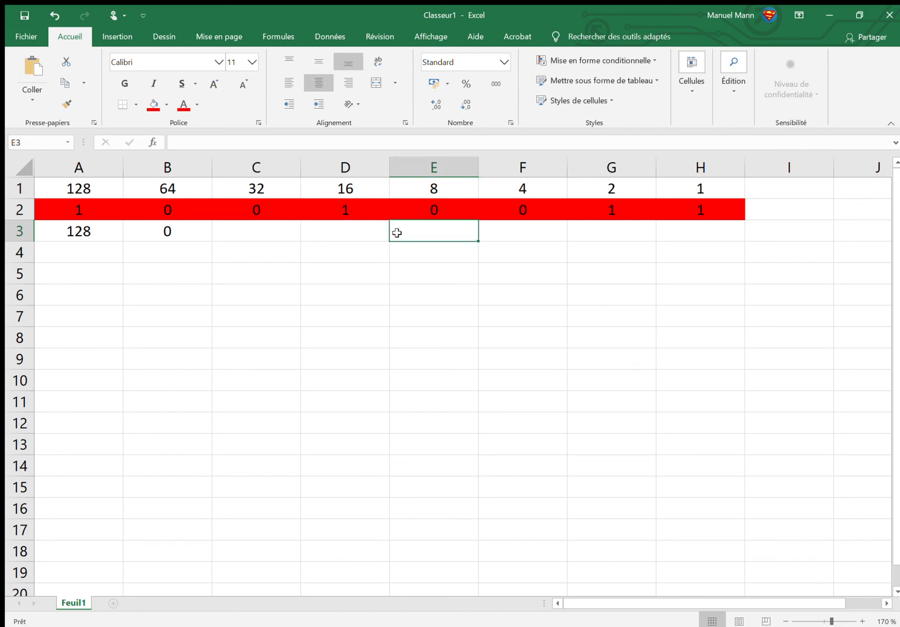
pyautogui.click(203, 237)
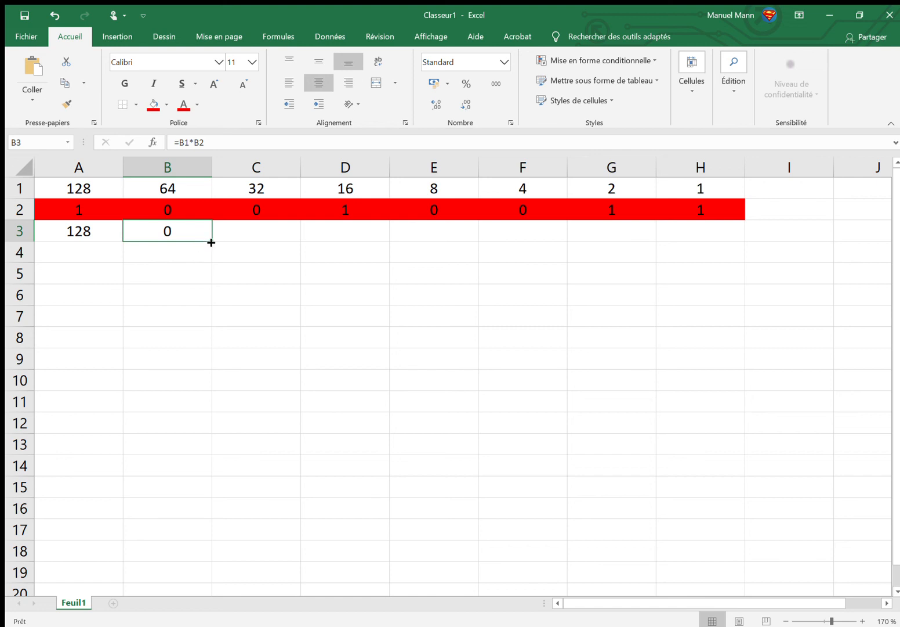
pyautogui.moveTo(211, 243); pyautogui.dragTo(724, 244)
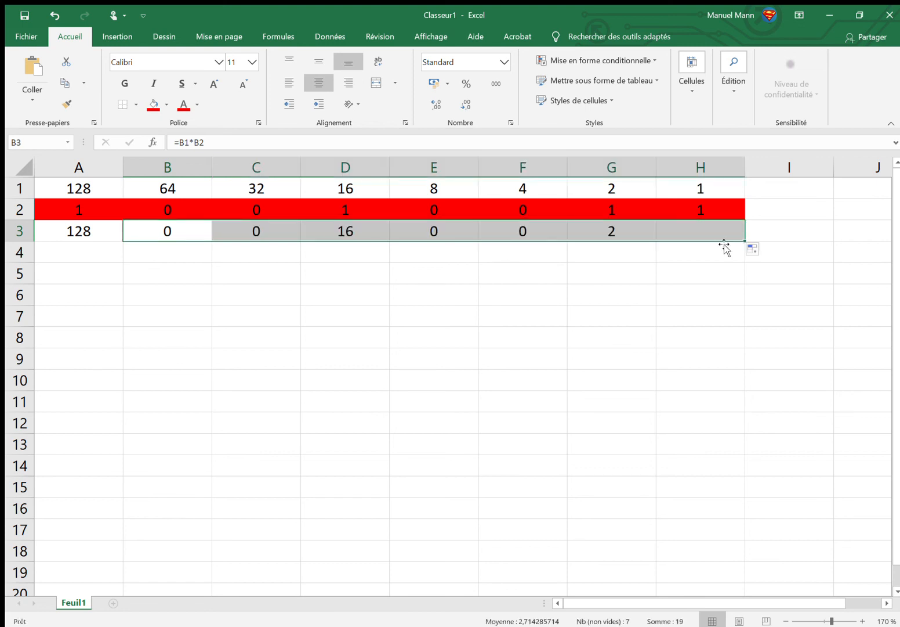
pyautogui.click(552, 361)
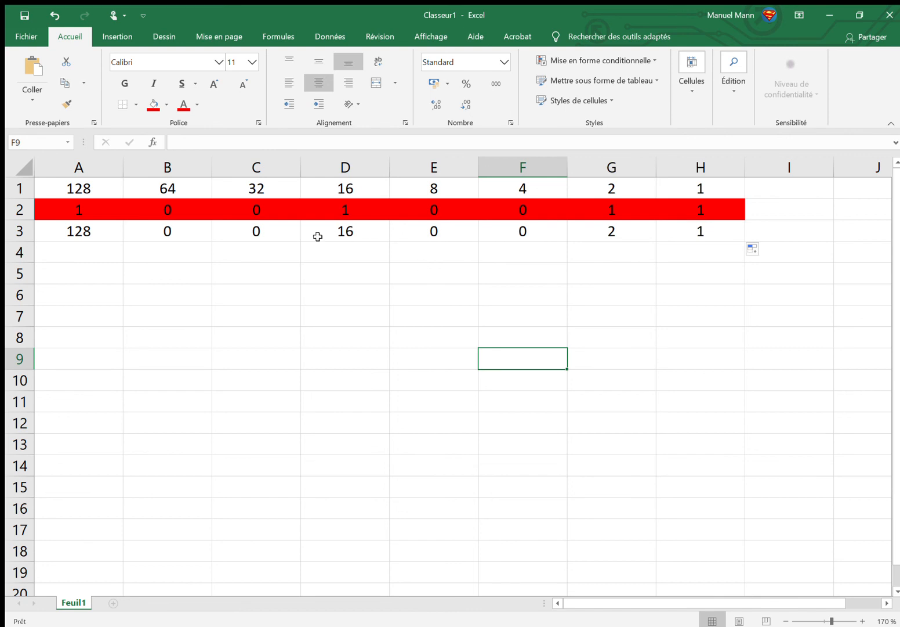
# - Check the copied multiplication formulas in row 3, from cell C3 to cell G3
pyautogui.click(283, 229)
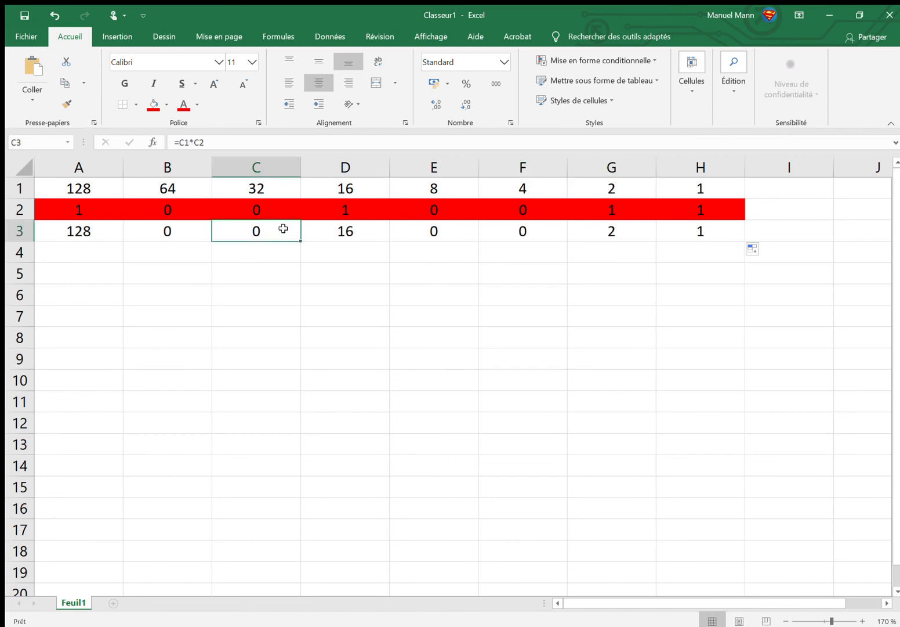
pyautogui.moveTo(177, 142); pyautogui.dragTo(210, 144)
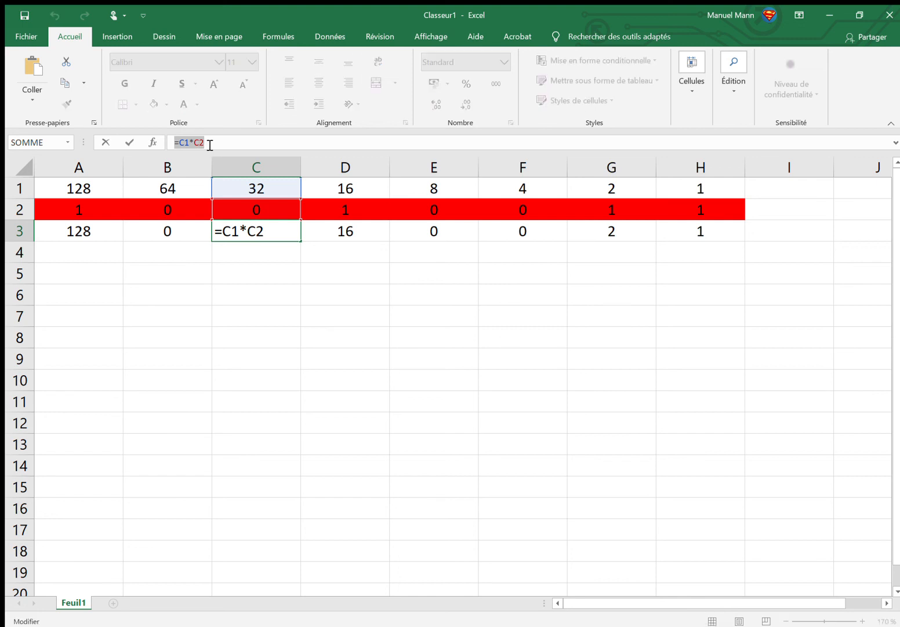
pyautogui.click(210, 145)
pyautogui.press('Return')
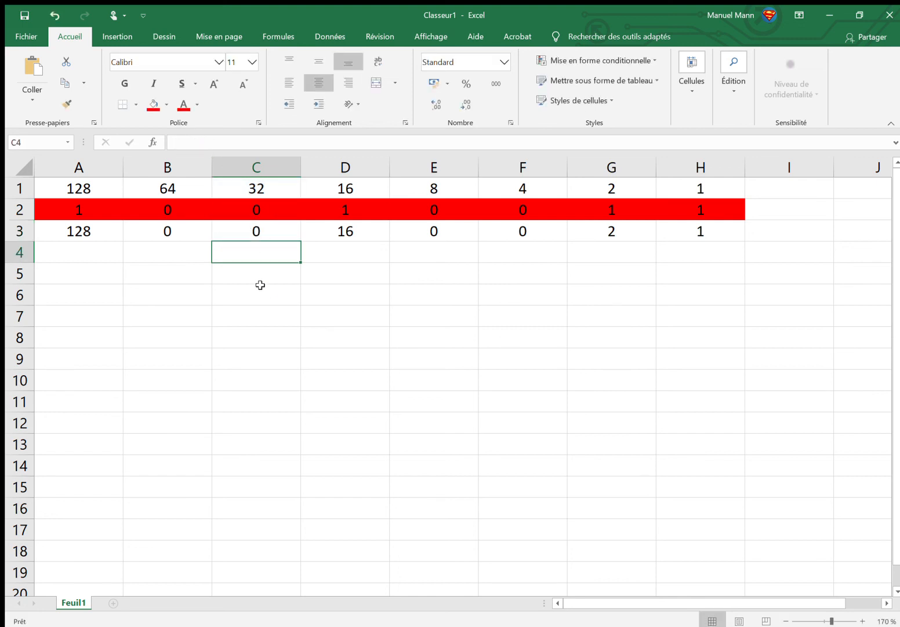
pyautogui.click(268, 227)
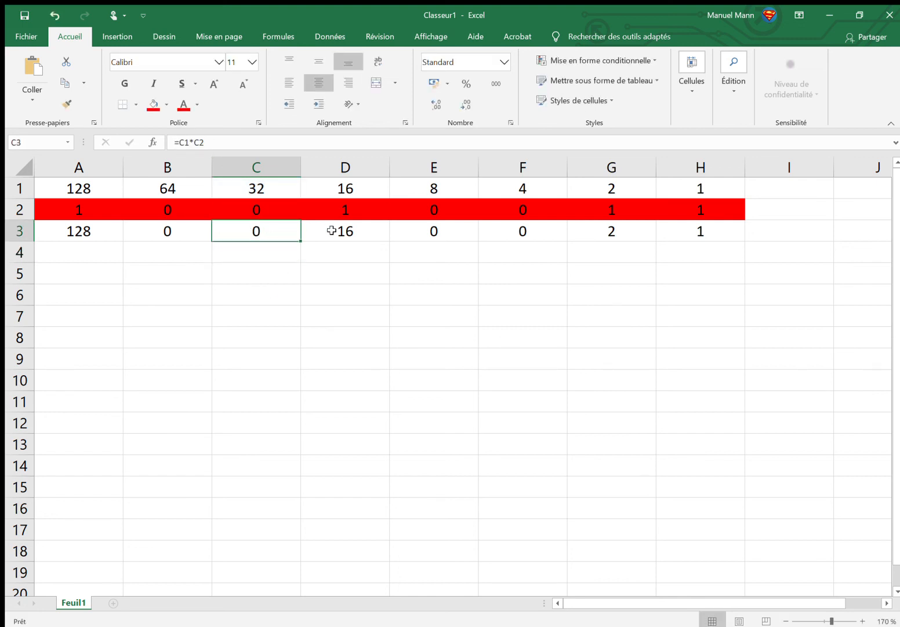
pyautogui.click(332, 230)
pyautogui.click(410, 236)
pyautogui.click(500, 229)
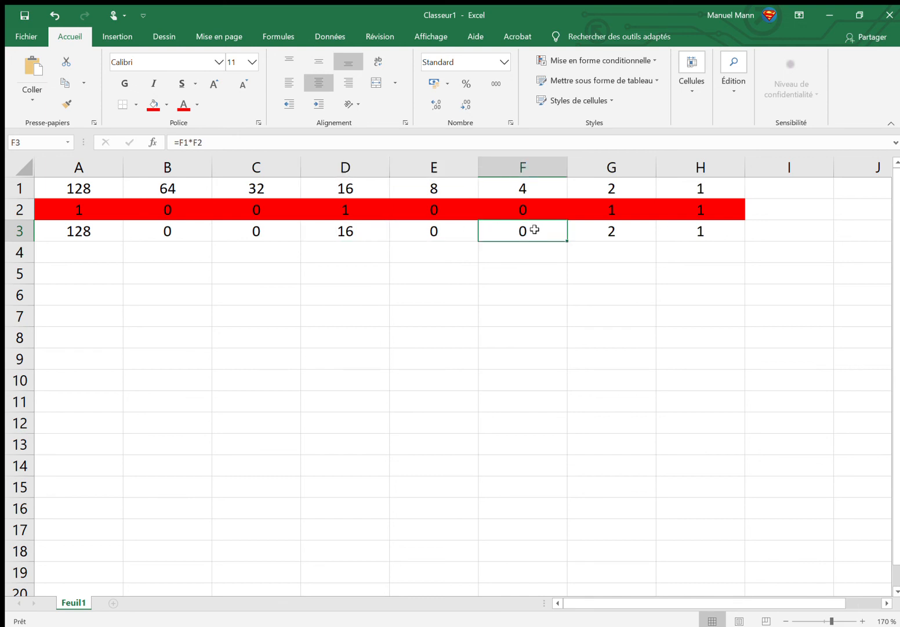
pyautogui.click(590, 233)
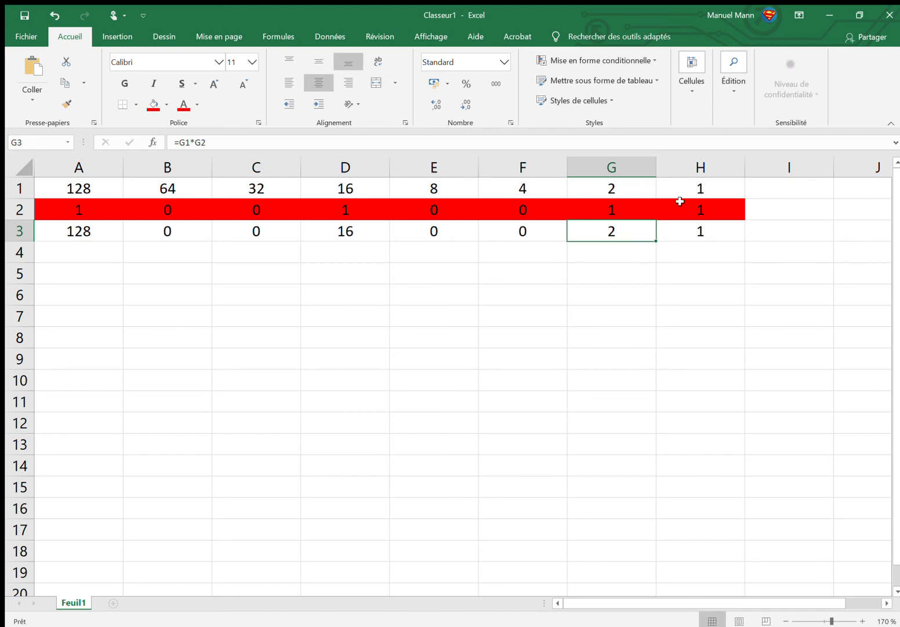
# - Enter the label "Nombre:" in cell I2, beside the row of bits
pyautogui.click(785, 229)
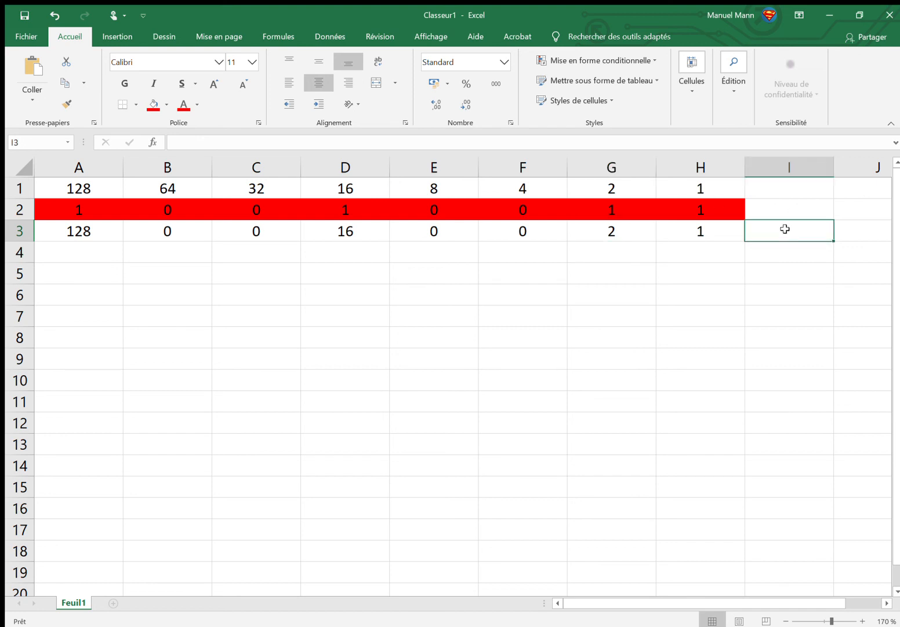
pyautogui.doubleClick(795, 211)
pyautogui.write('Nombre:')
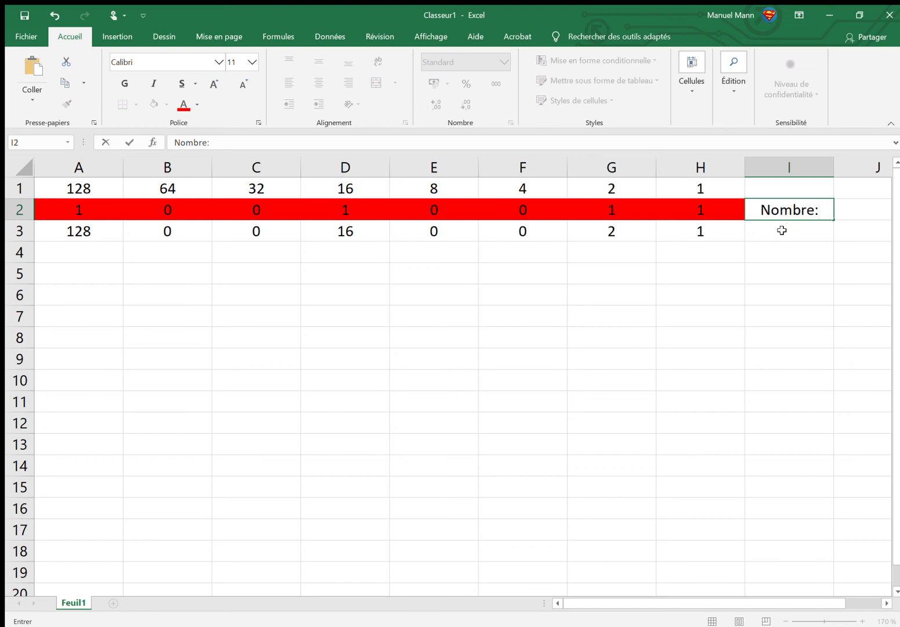
# - Enter the formula =SOMME(A3:H3) in cell I3 to add up the products in row 3
pyautogui.click(782, 230)
pyautogui.doubleClick(784, 231)
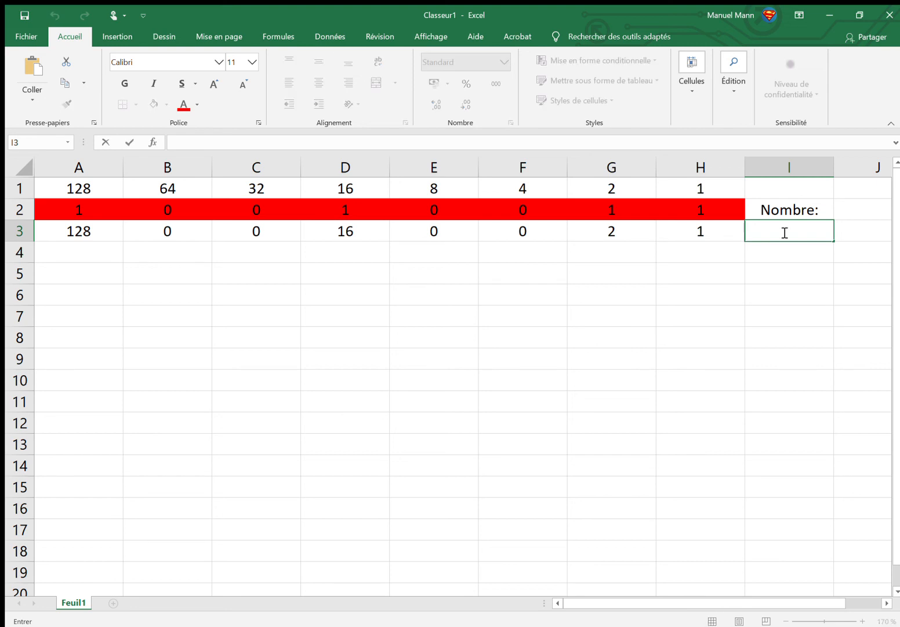
pyautogui.write('=')
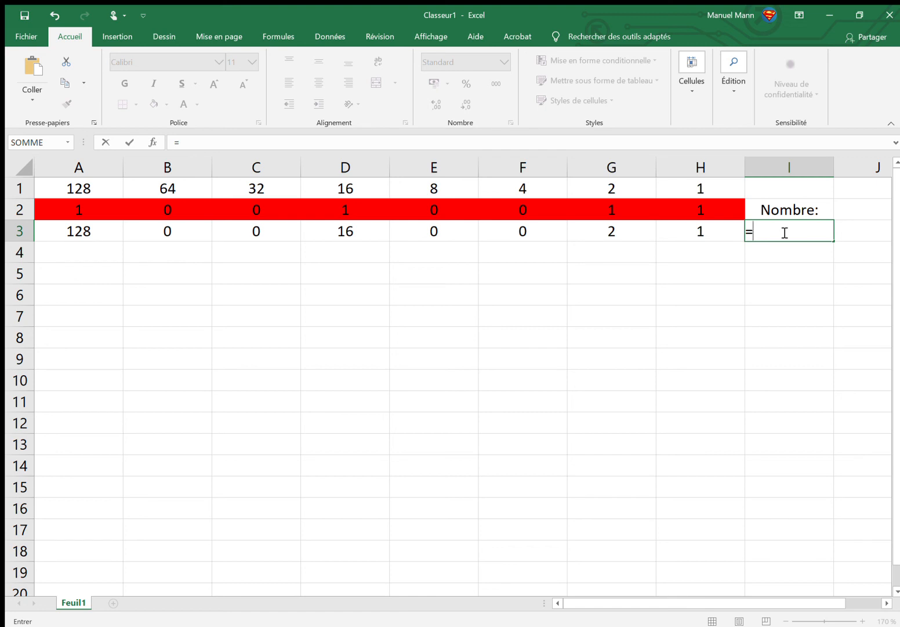
pyautogui.write('somme(')
pyautogui.click(93, 231)
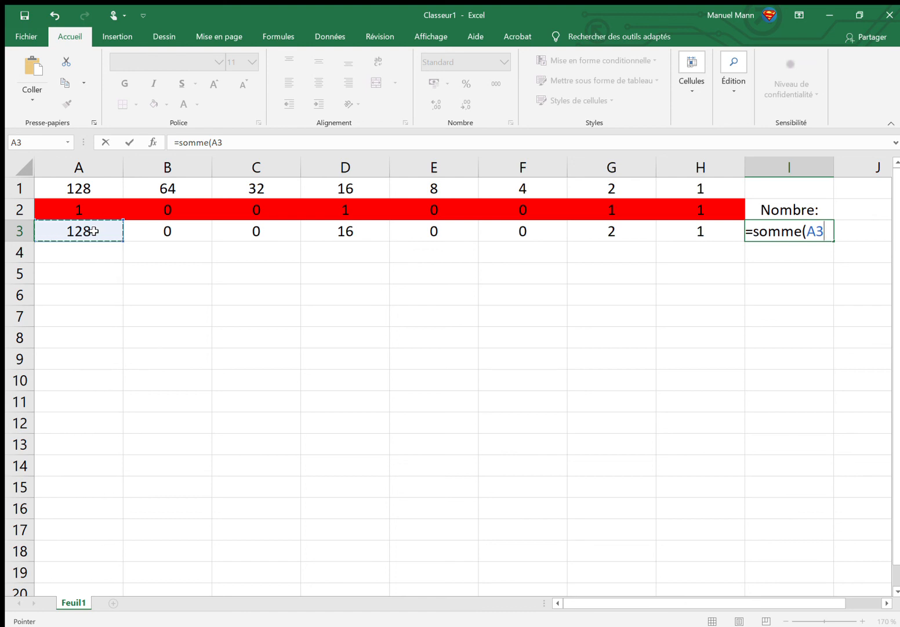
pyautogui.press('F8')
pyautogui.press('BackSpace')
pyautogui.press('BackSpace')
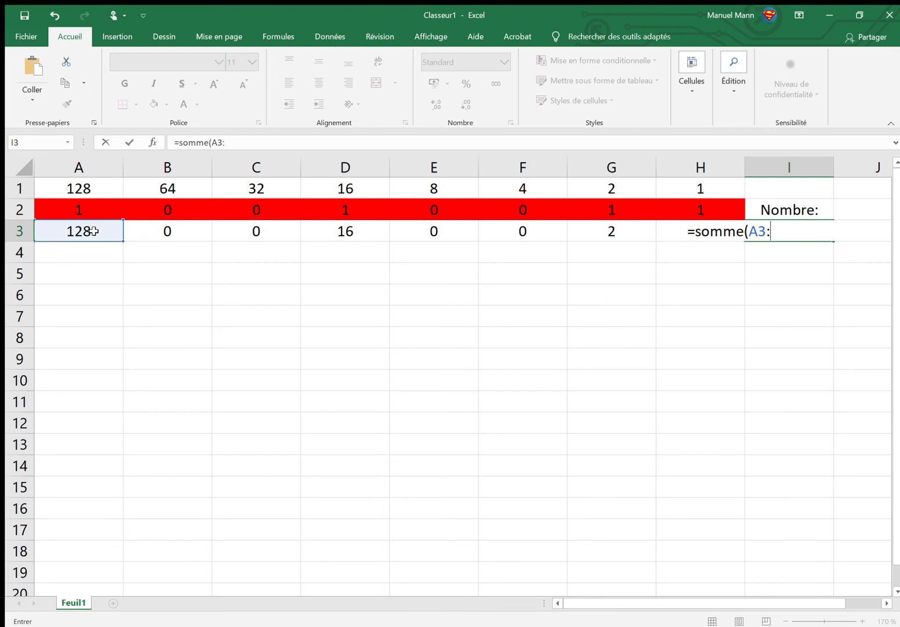
pyautogui.click(663, 233)
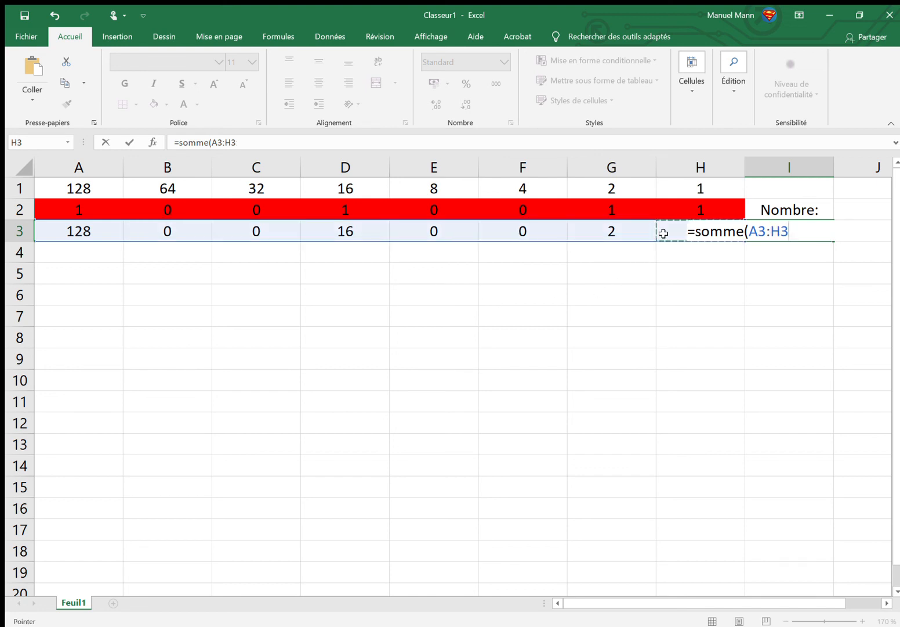
pyautogui.write(')')
pyautogui.press('Return')
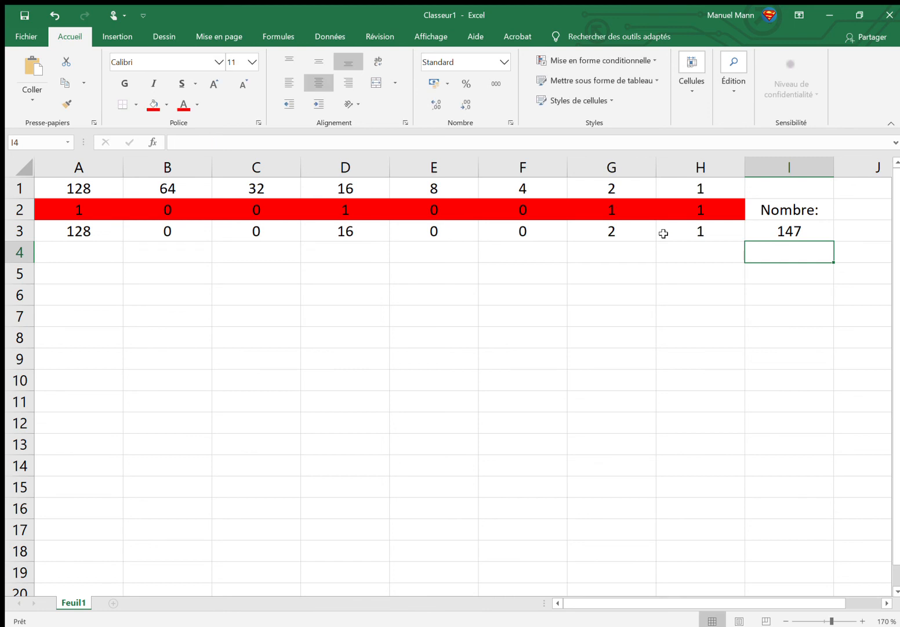
# - Fill cell I3, which holds the decimal total, with red
pyautogui.click(768, 226)
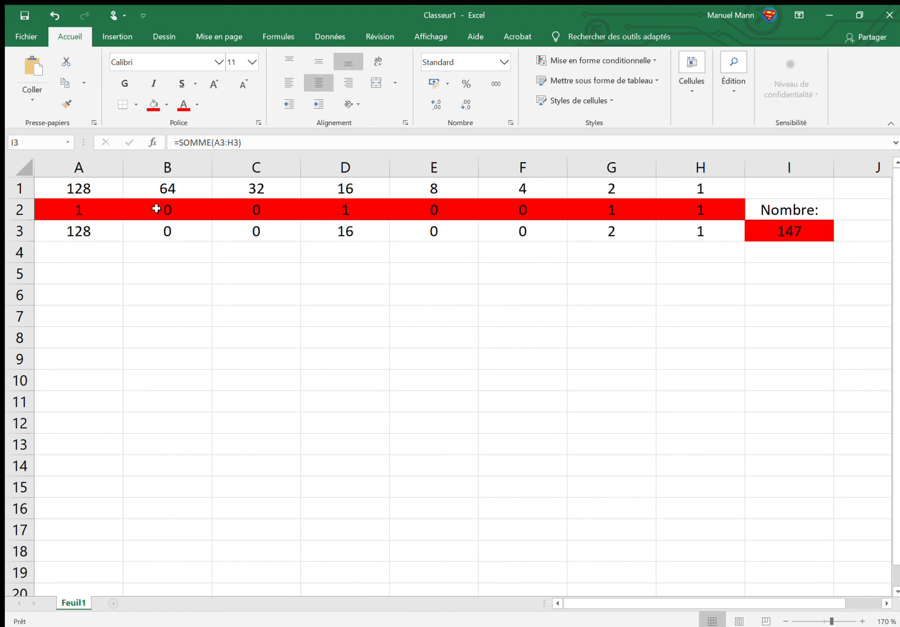
pyautogui.click(341, 359)
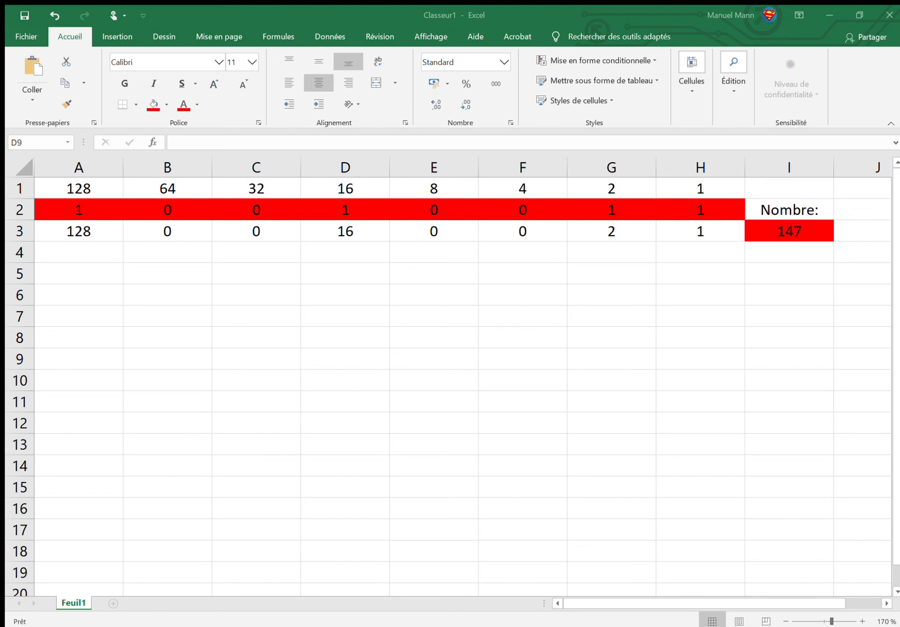
pyautogui.hotkey('alt', 'Tab')
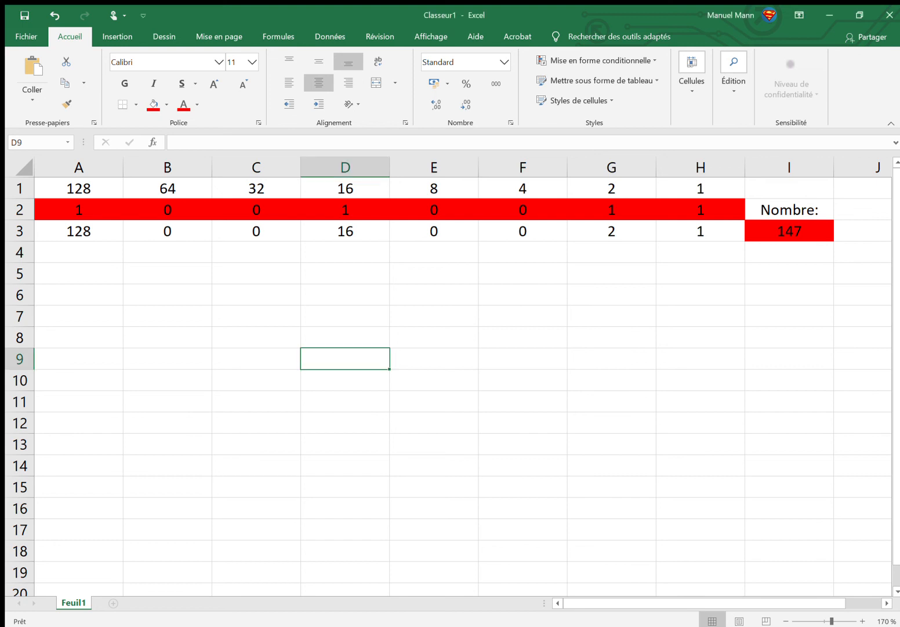
# - Enter a second binary number in cells A5 to H5, one bit per cell: 1, 0, 1, 0, 1, 0, 1, 0
pyautogui.click(86, 283)
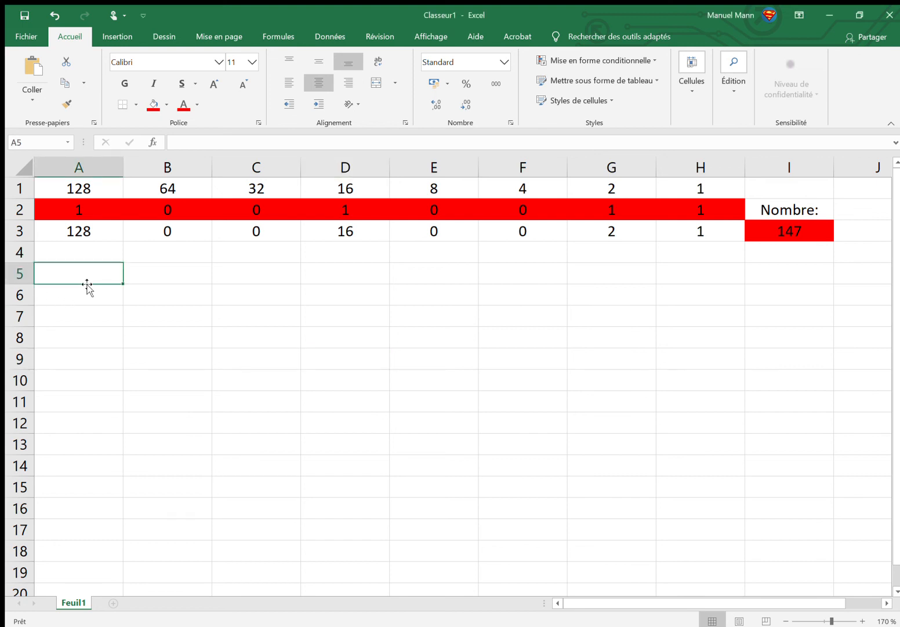
pyautogui.write('1')
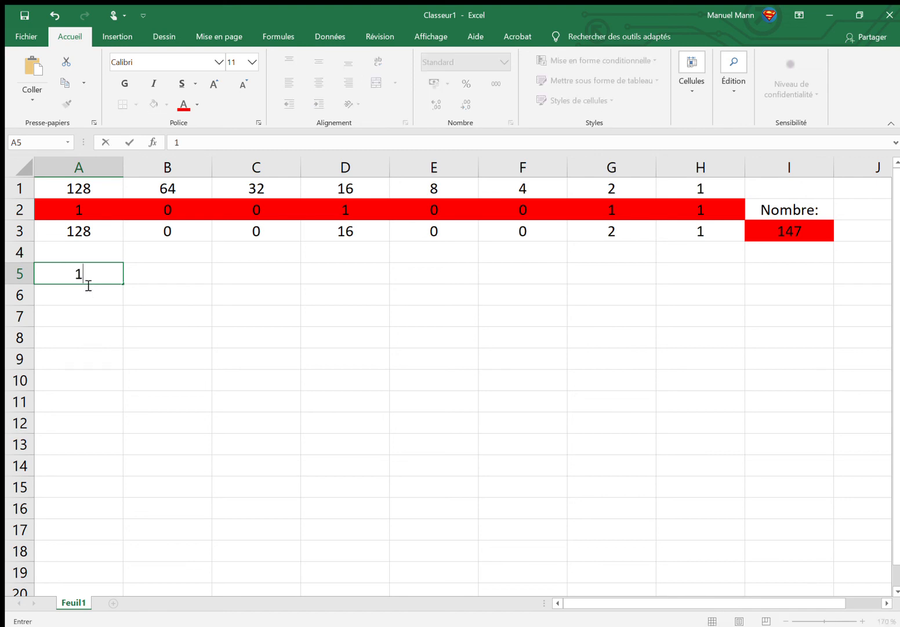
pyautogui.press('Tab')
pyautogui.write('0')
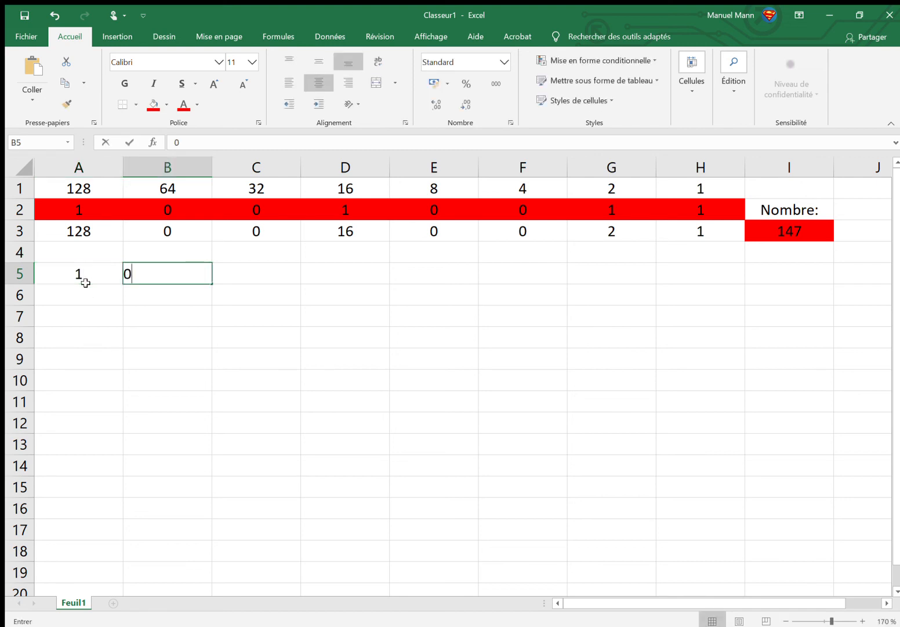
pyautogui.press('Tab')
pyautogui.write('1')
pyautogui.press('Tab')
pyautogui.write('0')
pyautogui.press('Tab')
pyautogui.write('1')
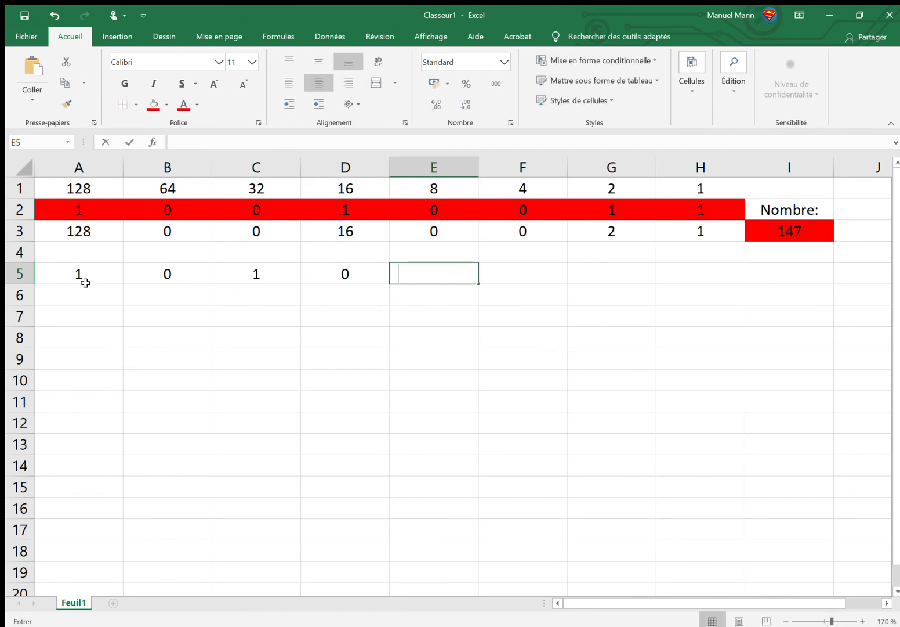
pyautogui.press('Tab')
pyautogui.write('0')
pyautogui.press('Tab')
pyautogui.write('1')
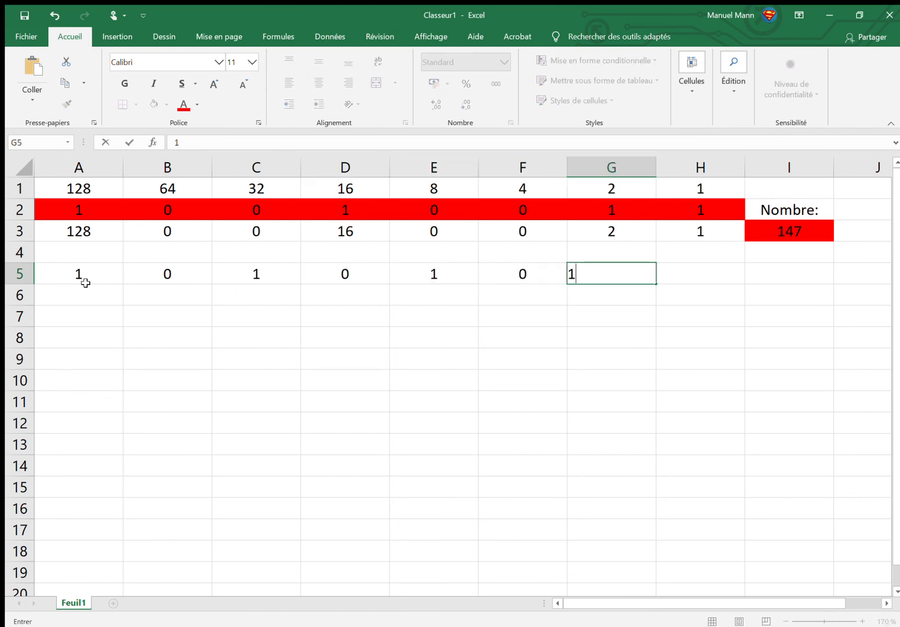
pyautogui.press('Tab')
pyautogui.write('0')
pyautogui.click(263, 347)
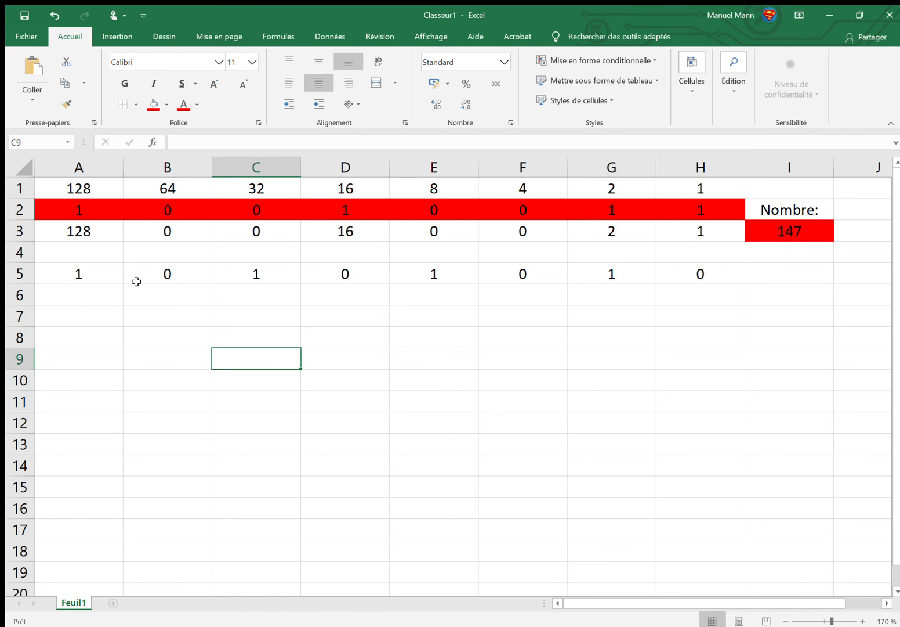
# - Fill the second binary number's cells, A5 to H5, with light green
pyautogui.moveTo(95, 276); pyautogui.dragTo(677, 268)
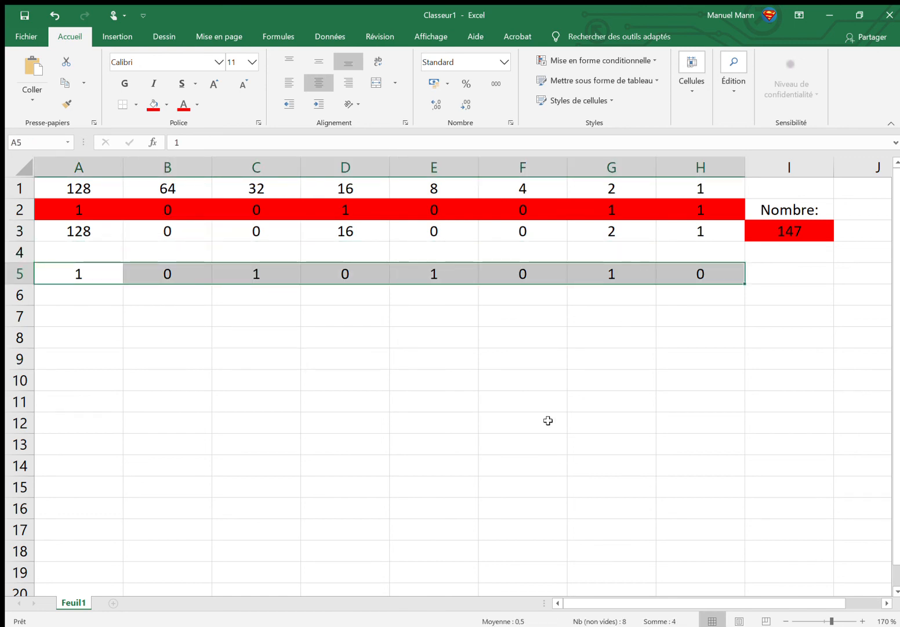
pyautogui.click(153, 106)
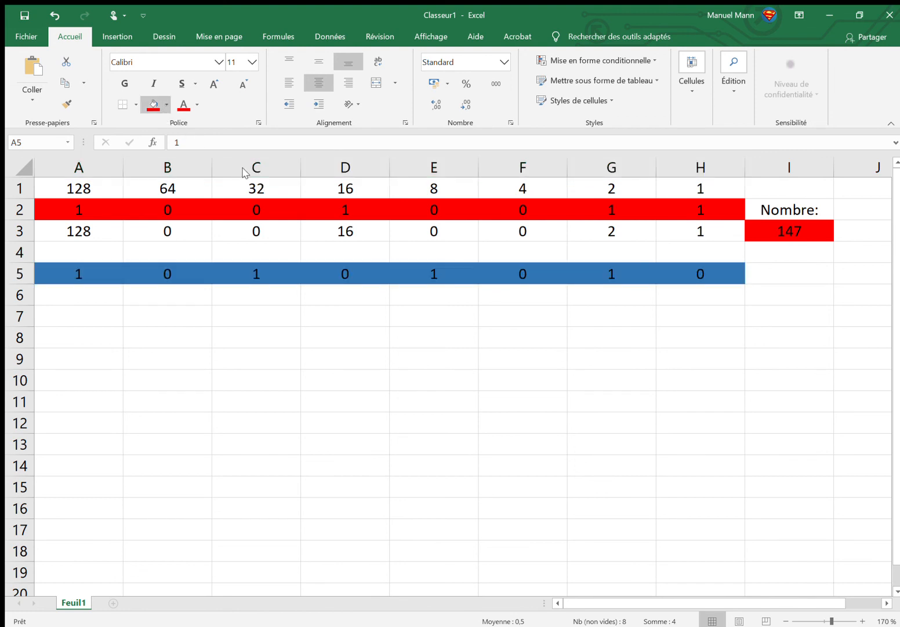
pyautogui.click(384, 364)
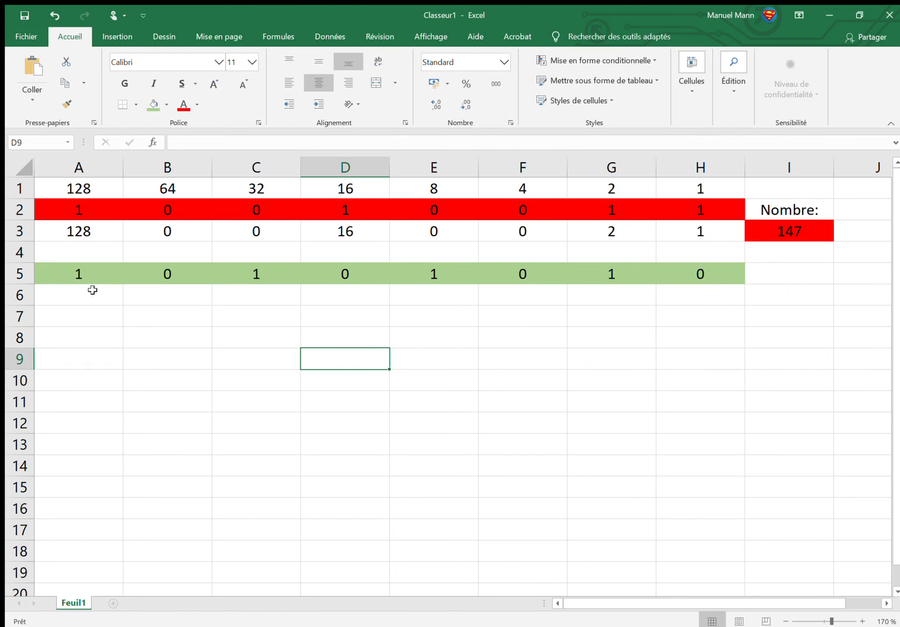
# - Enter the formula =A1*A5 in cell A6 to multiply the first place value by the second number's bit
pyautogui.click(95, 293)
pyautogui.write('+')
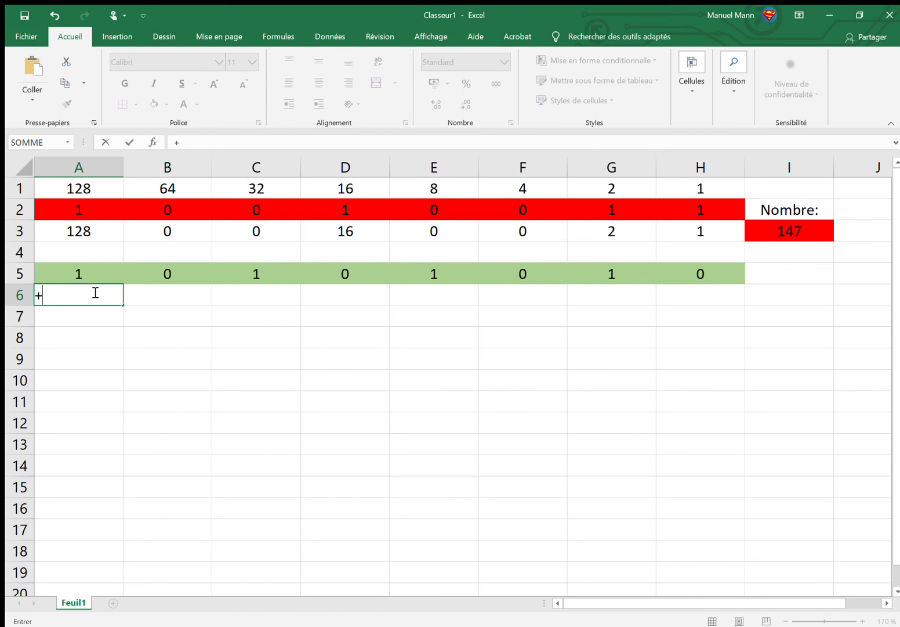
pyautogui.press('BackSpace')
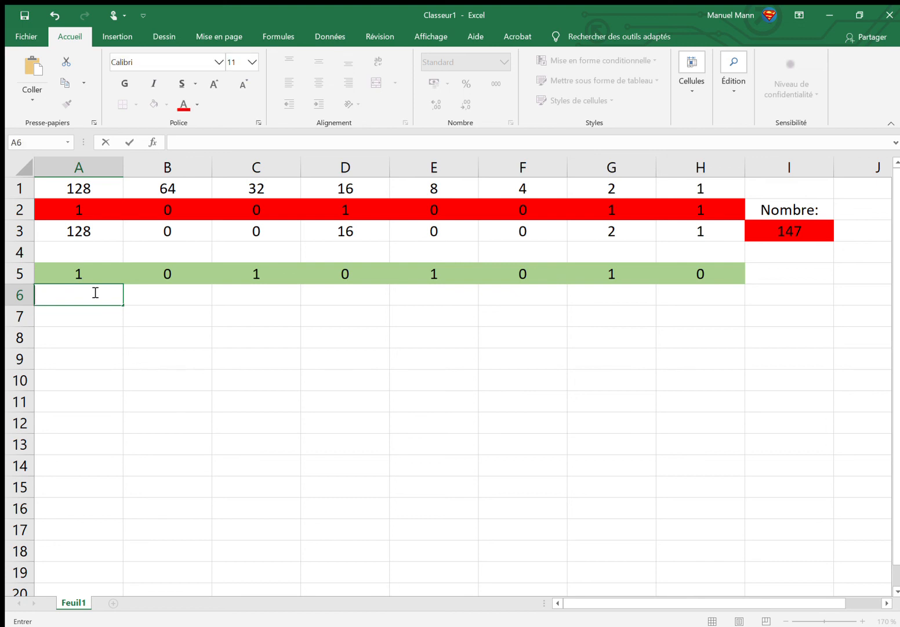
pyautogui.write('=')
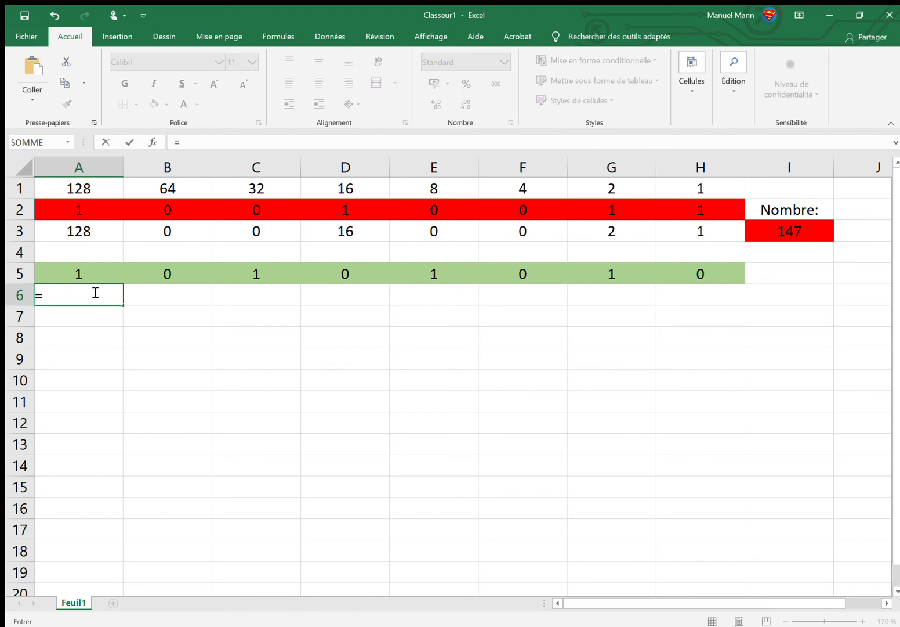
pyautogui.click(97, 189)
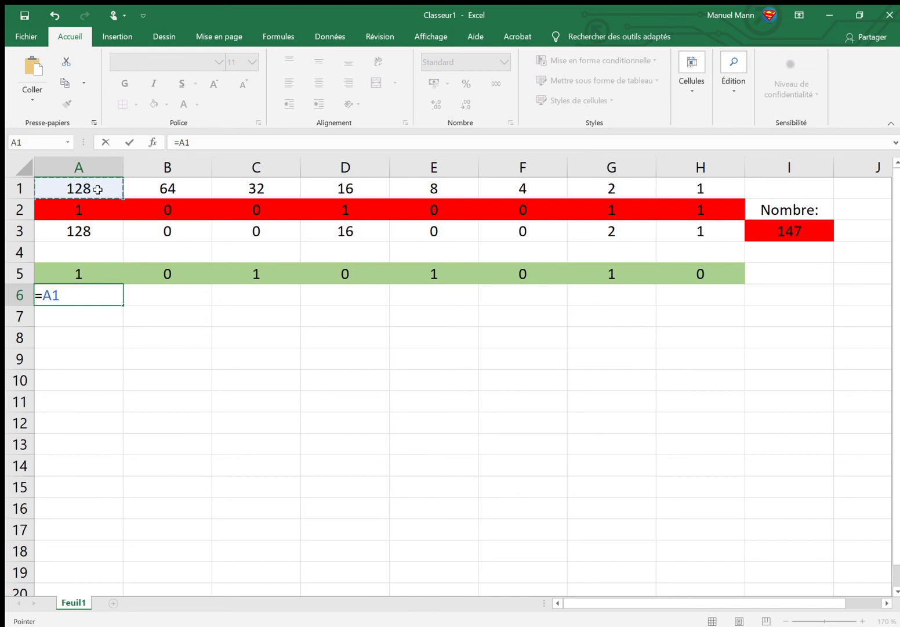
pyautogui.write('*')
pyautogui.click(90, 278)
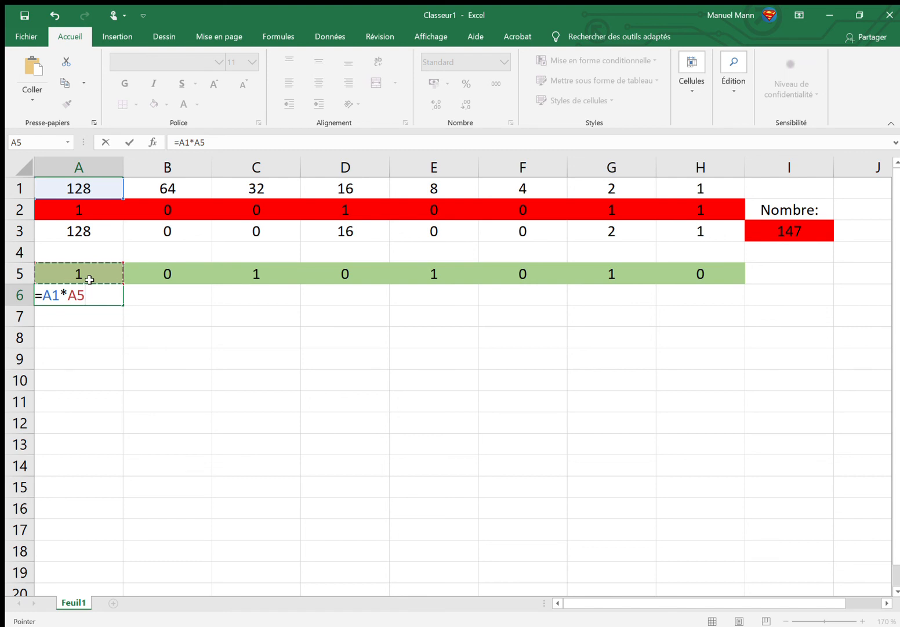
pyautogui.press('Return')
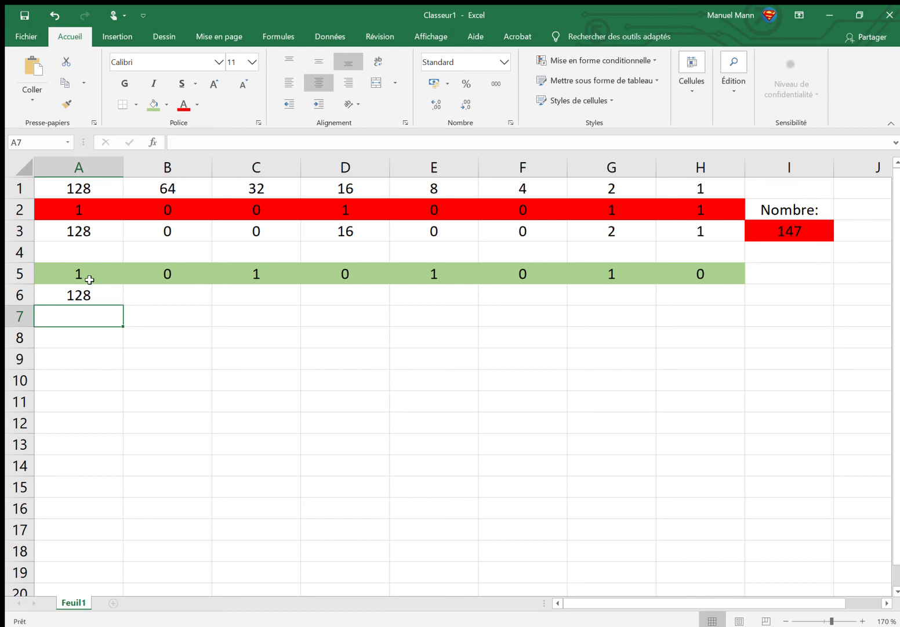
# - Enter the formula =B1*B5 in cell B6 to multiply the second place value by its bit
pyautogui.click(157, 293)
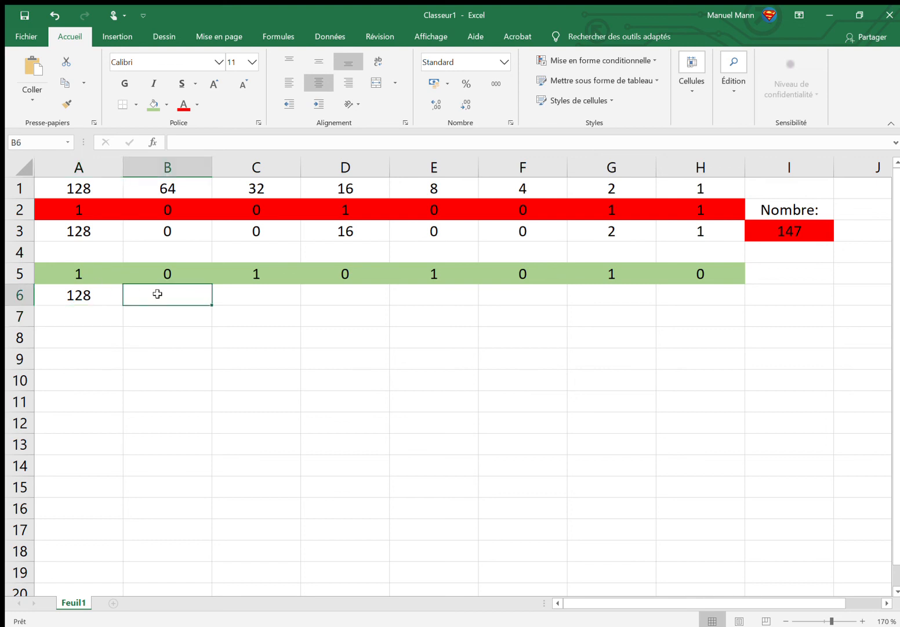
pyautogui.write('=')
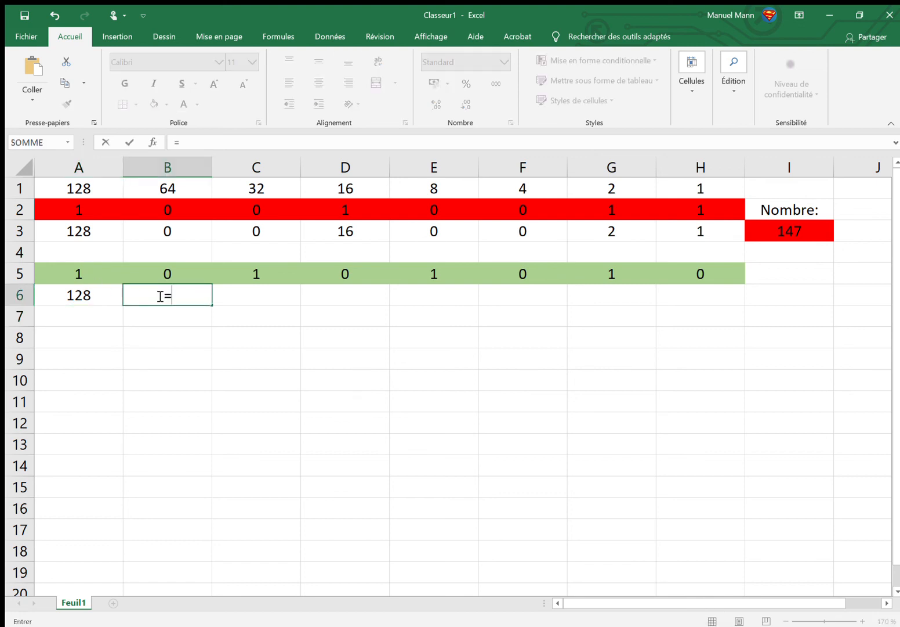
pyautogui.click(206, 189)
pyautogui.write('*')
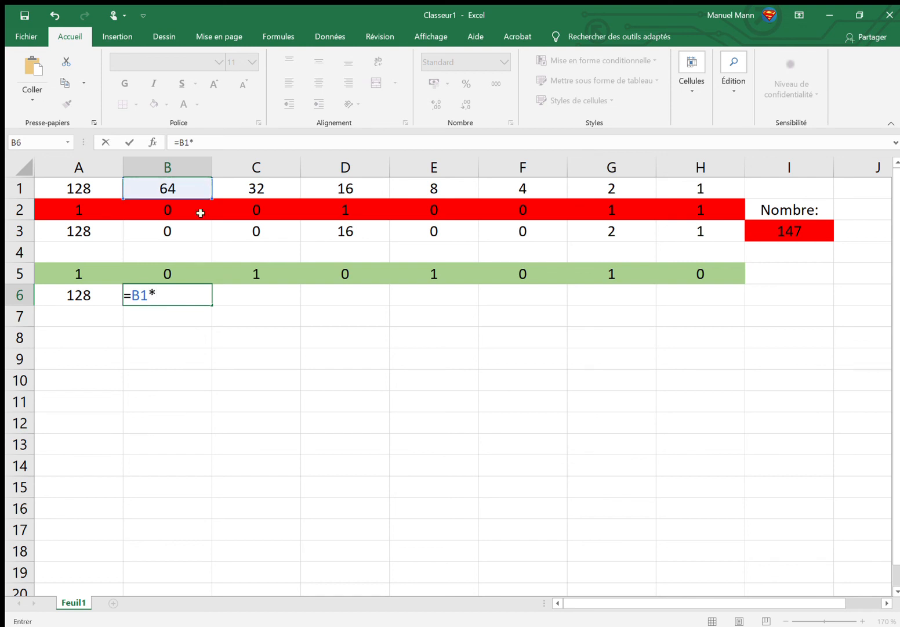
pyautogui.click(184, 269)
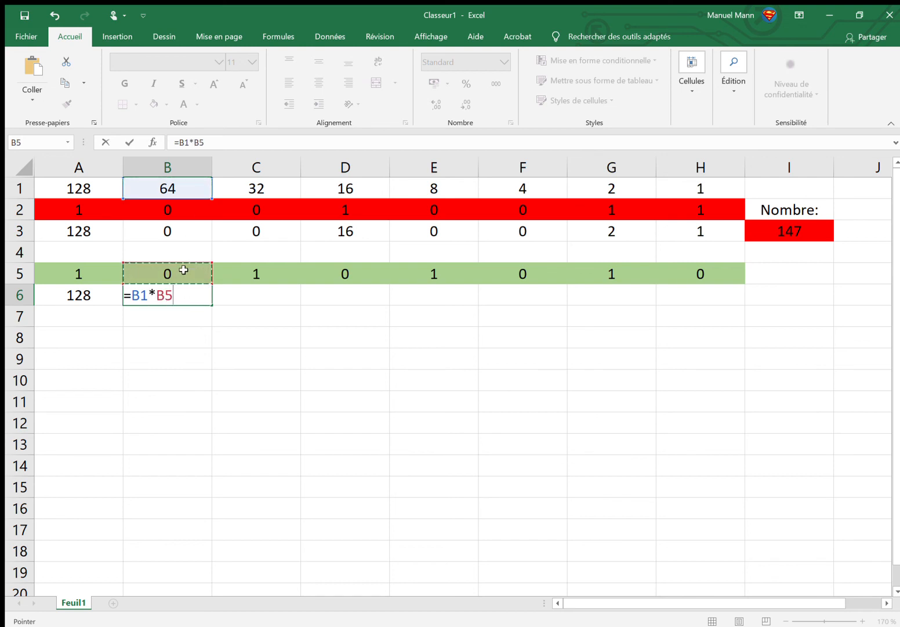
pyautogui.press('Return')
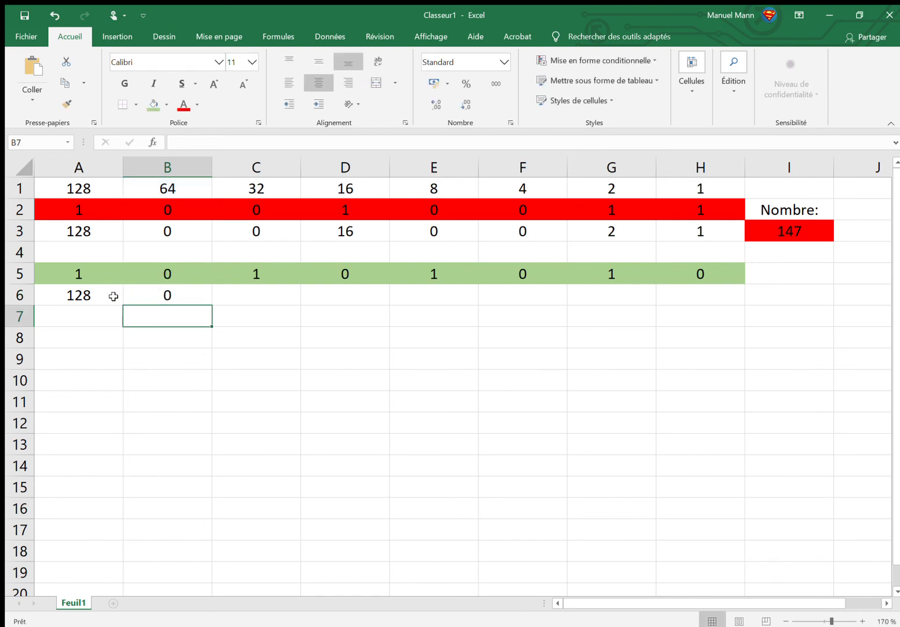
# - Copy the multiplication formula in B6 across row 6 through cell H6
pyautogui.click(135, 296)
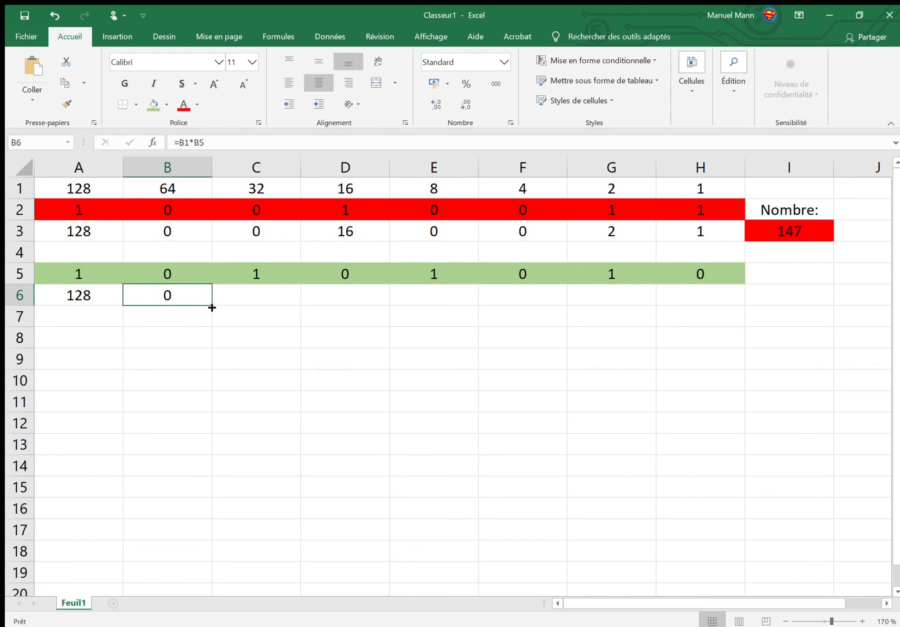
pyautogui.moveTo(212, 307); pyautogui.dragTo(702, 298)
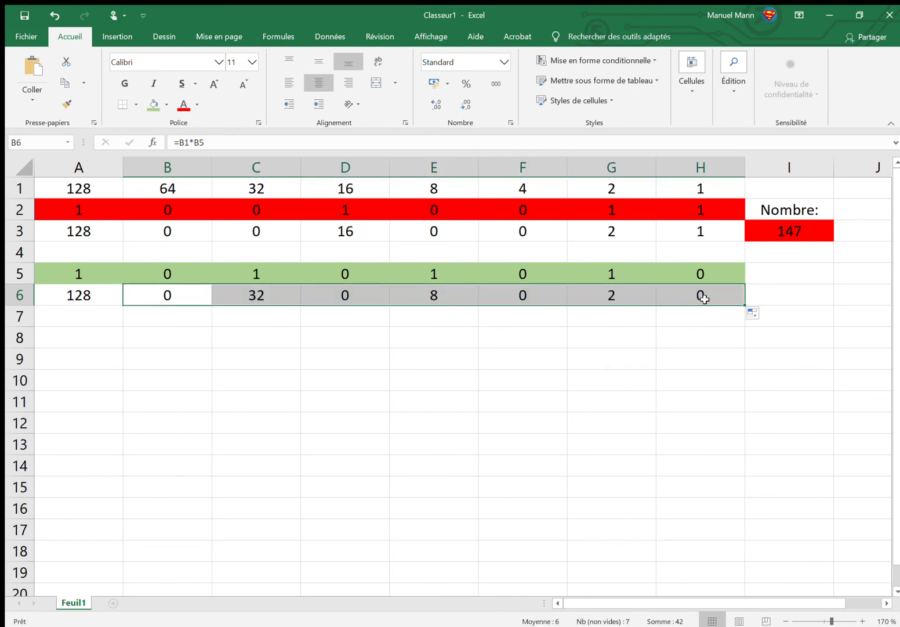
pyautogui.click(689, 377)
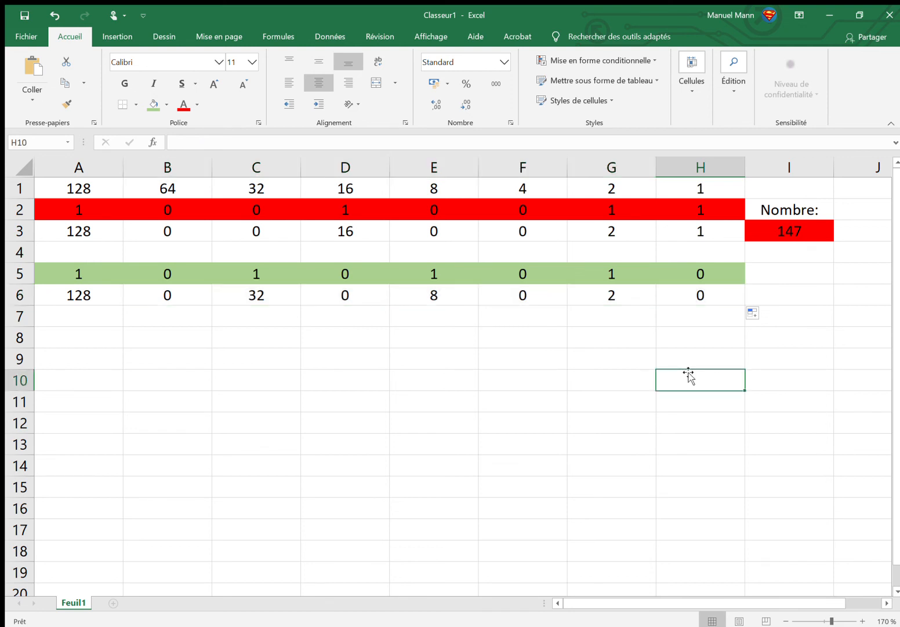
pyautogui.click(462, 281)
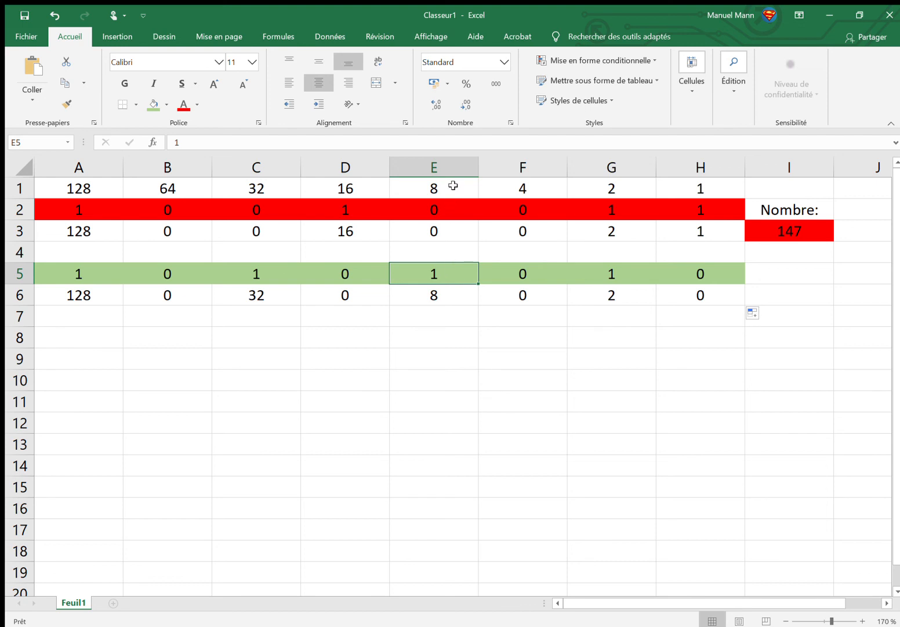
# - Enter the formula =SOMME(A6:H6) in cell I6 to total the second number's products
pyautogui.click(452, 298)
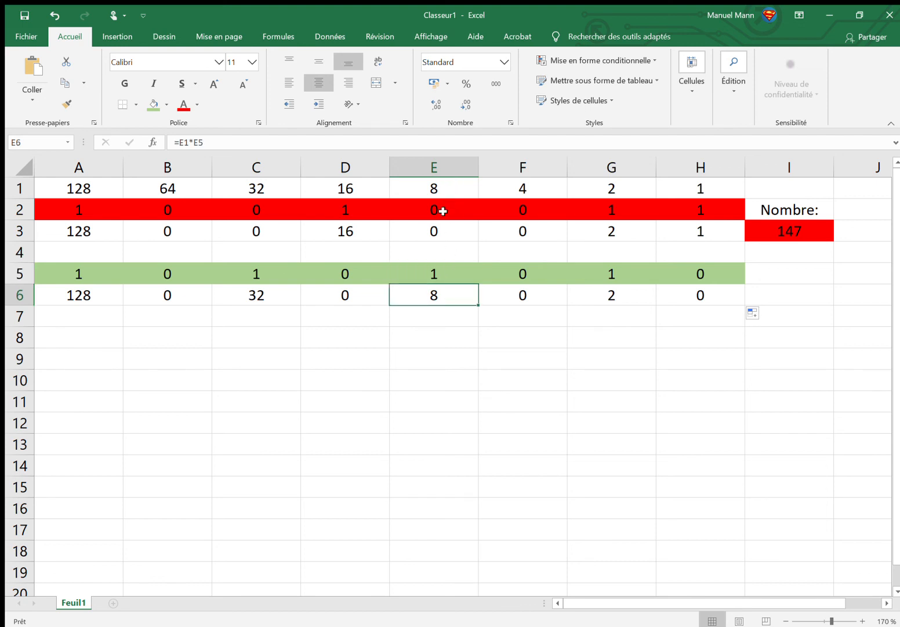
pyautogui.click(788, 298)
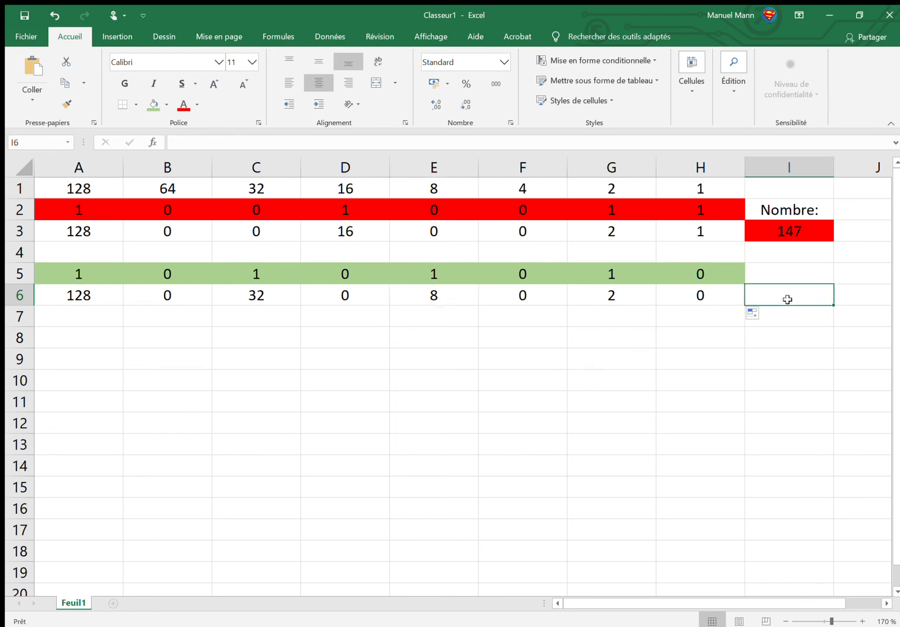
pyautogui.write('=')
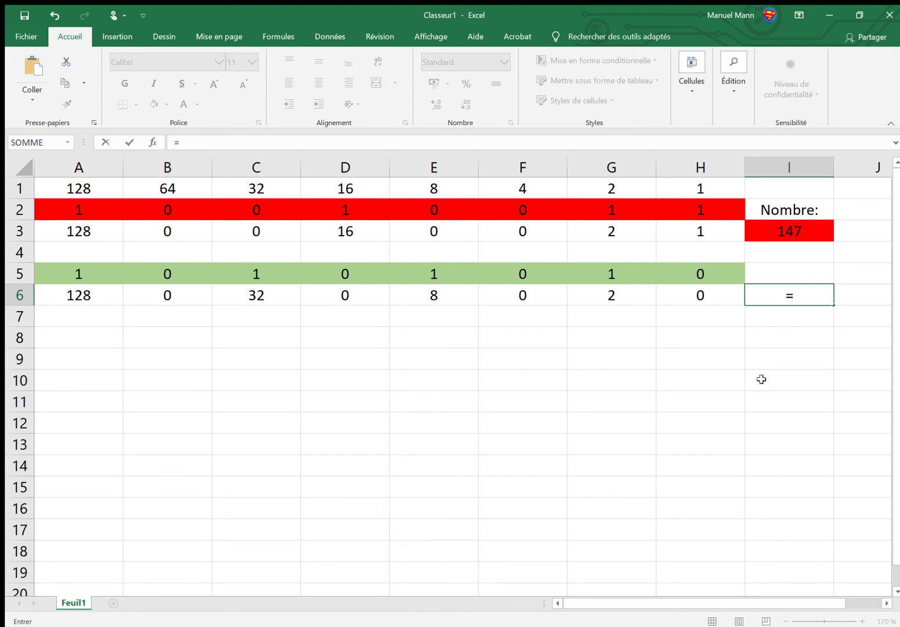
pyautogui.write('somme(')
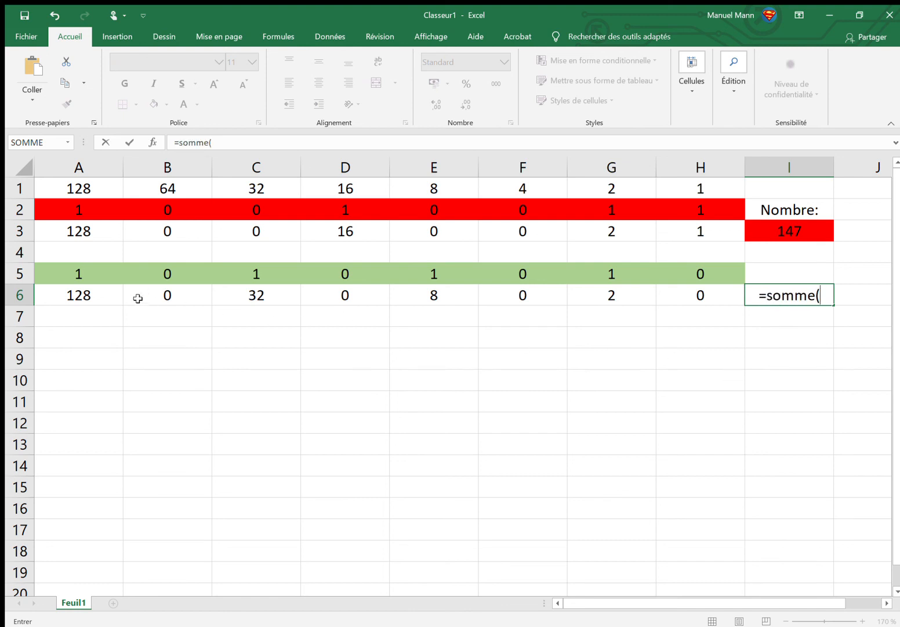
pyautogui.click(111, 293)
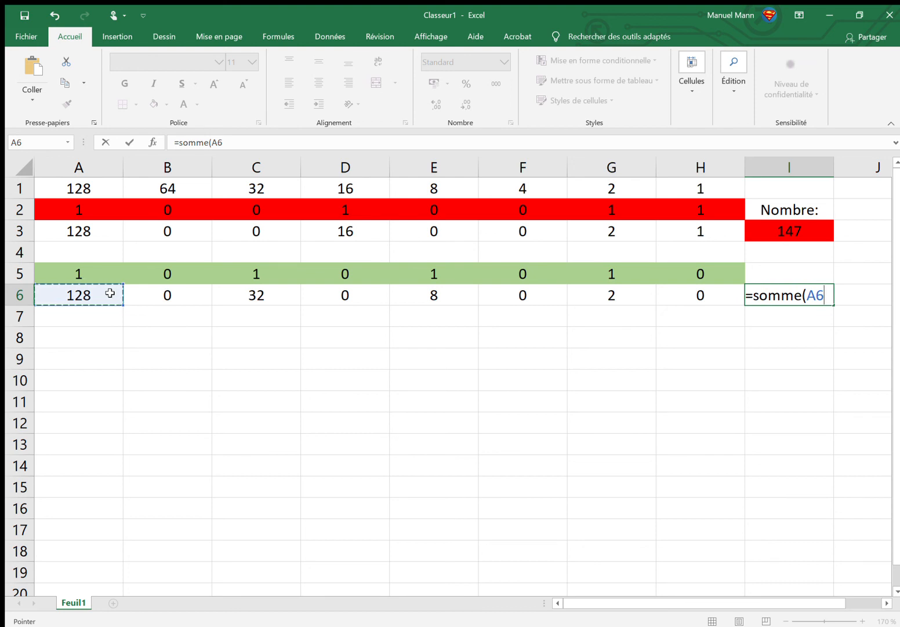
pyautogui.press('F8')
pyautogui.press('BackSpace')
pyautogui.press('BackSpace')
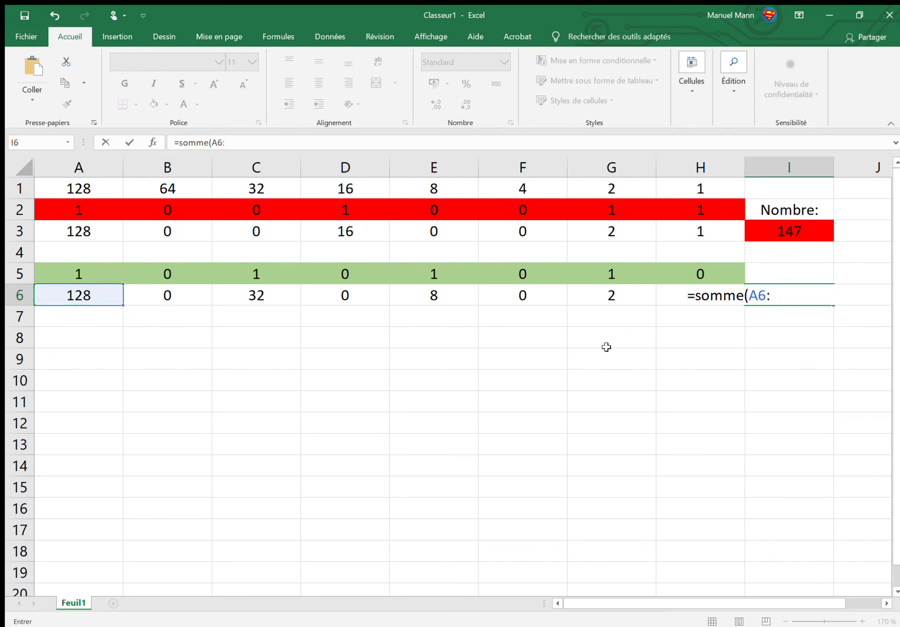
pyautogui.click(667, 296)
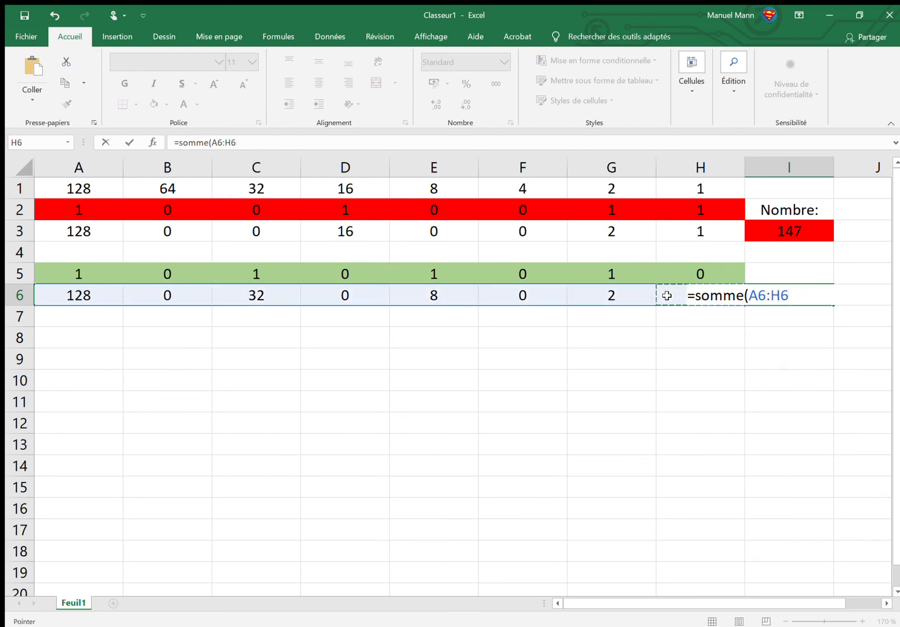
pyautogui.write(')')
pyautogui.press('Return')
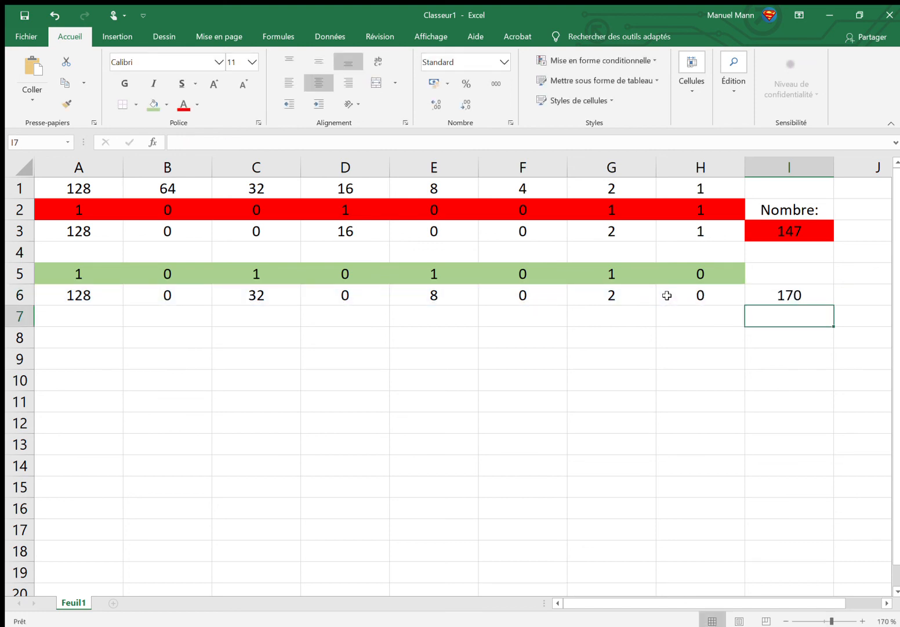
# - Fill the second number's decimal total in cell I6 with the same light green as its bits
pyautogui.click(757, 292)
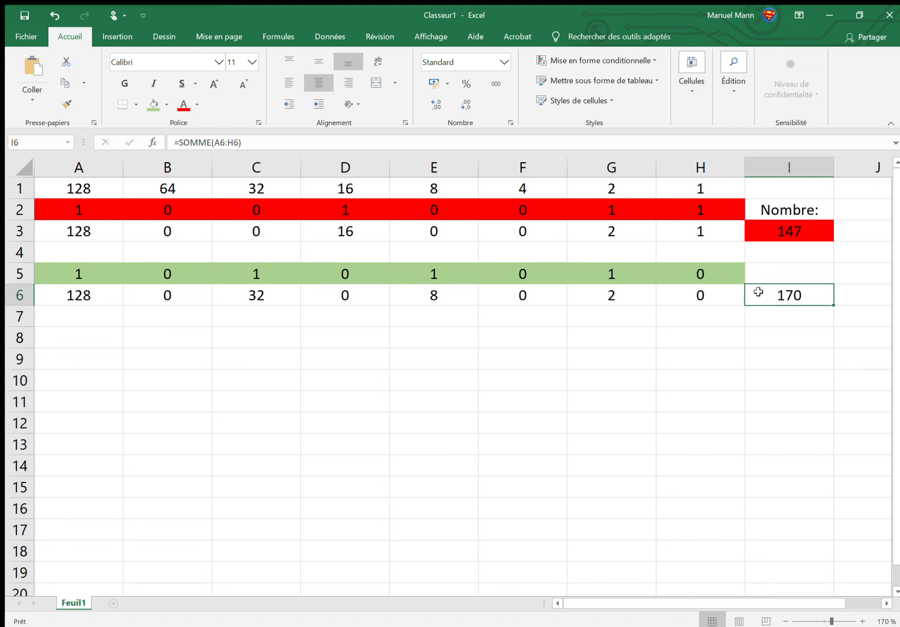
pyautogui.click(150, 109)
pyautogui.click(458, 403)
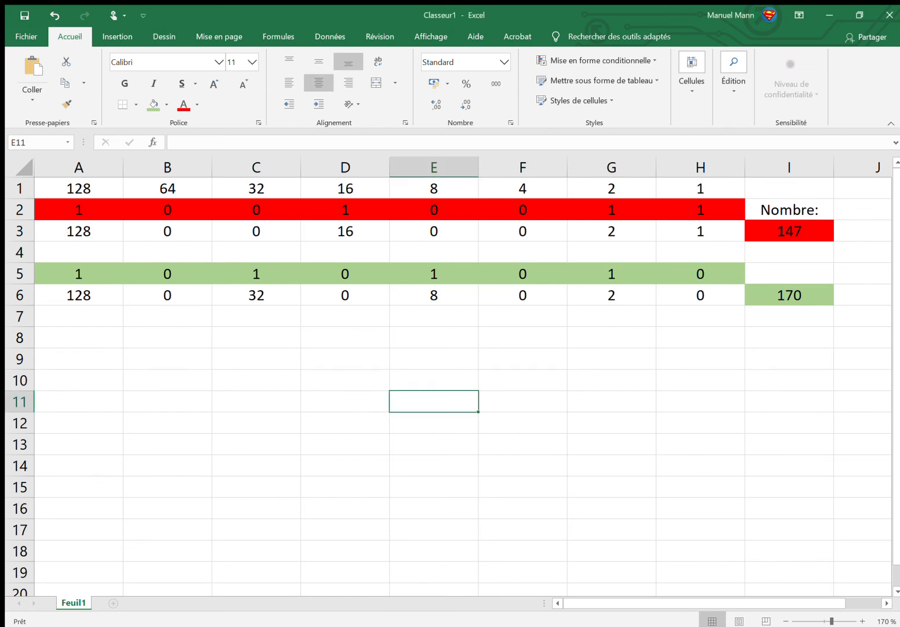
# - Enter the third binary number's bits 1, 0, 0, 0, 1, 0, 0, 1 in cells A8 to H8
pyautogui.click(62, 336)
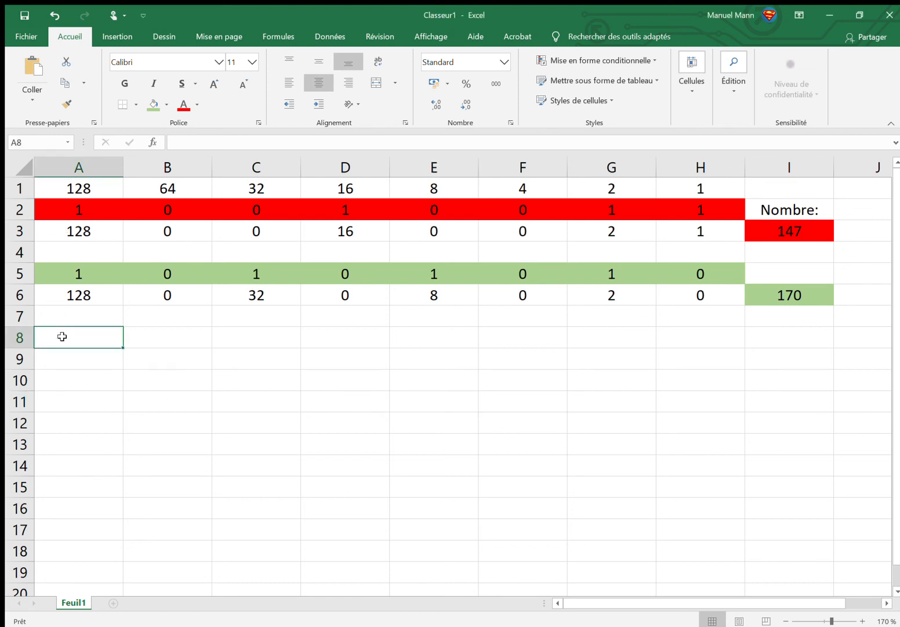
pyautogui.write('1')
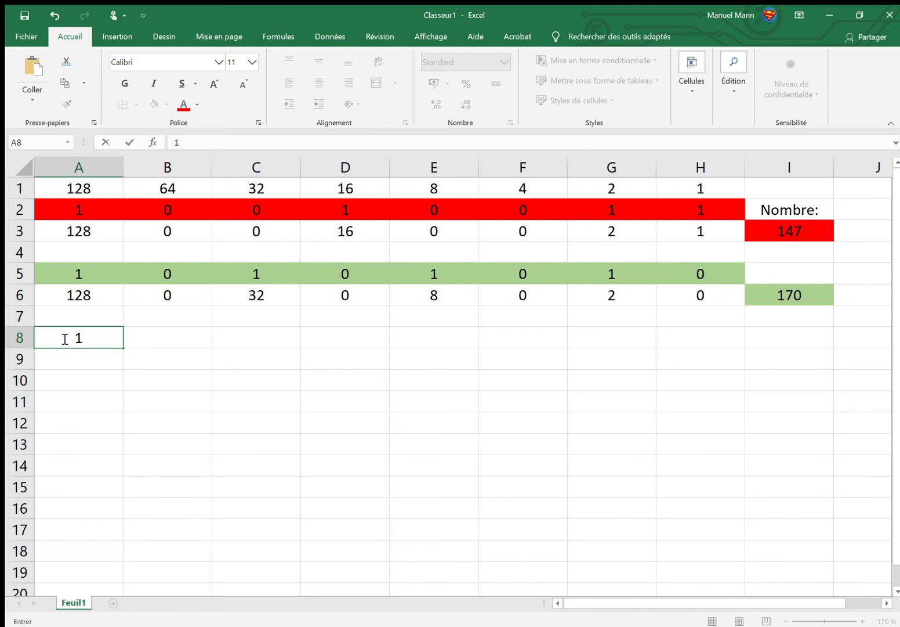
pyautogui.press('Tab')
pyautogui.write('0')
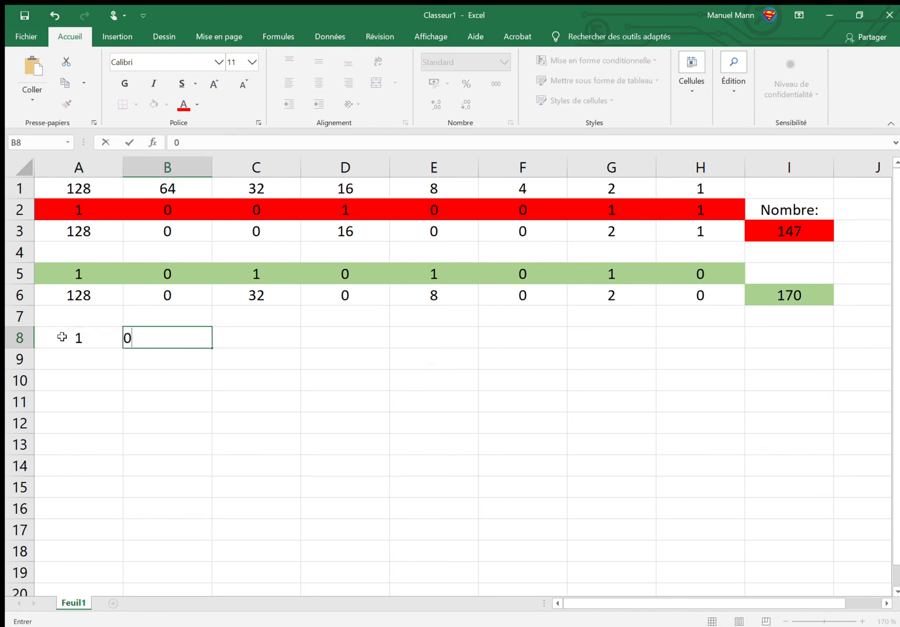
pyautogui.press('Tab')
pyautogui.write('0')
pyautogui.press('Tab')
pyautogui.write('0')
pyautogui.press('Tab')
pyautogui.write('1')
pyautogui.press('Tab')
pyautogui.write('0')
pyautogui.press('Tab')
pyautogui.write('0')
pyautogui.press('Tab')
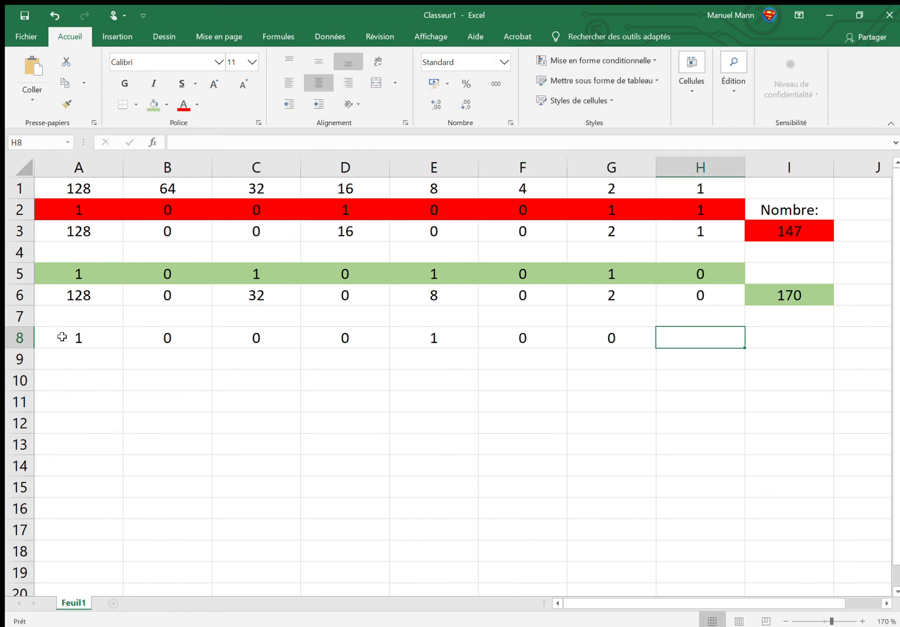
pyautogui.write('1')
pyautogui.press('Tab')
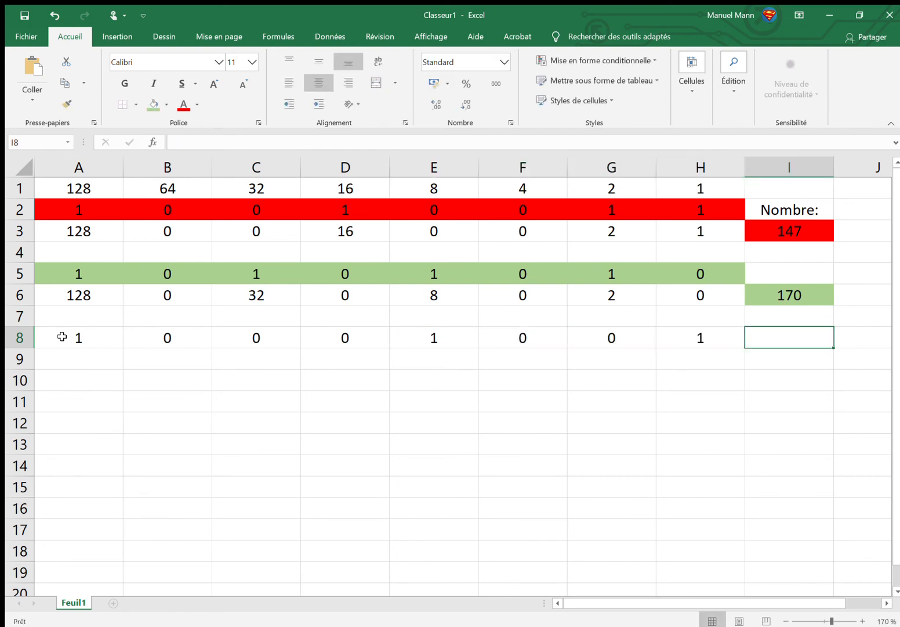
# - Fill the third binary number's cells, A8 to H8, with gold
pyautogui.click(69, 362)
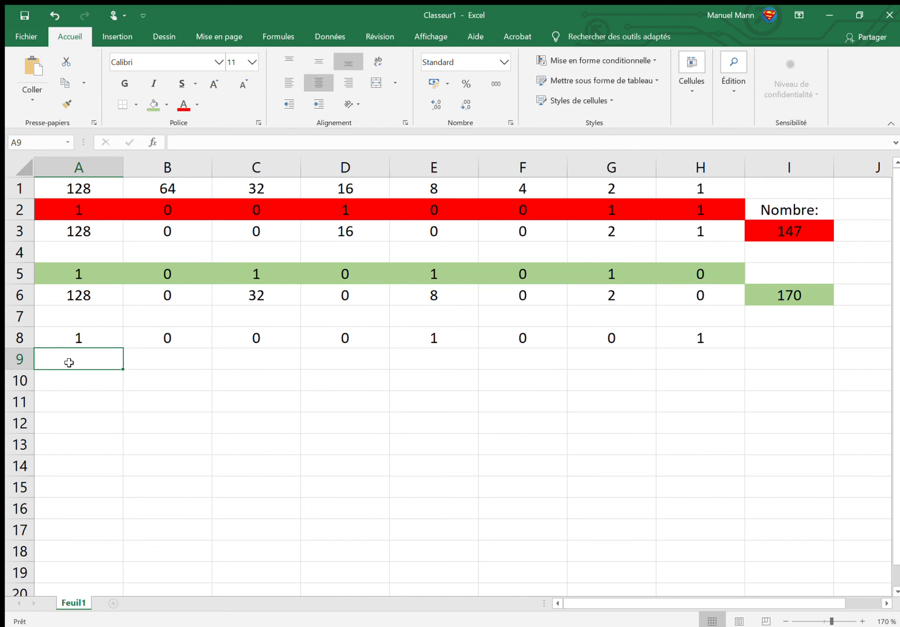
pyautogui.moveTo(61, 338); pyautogui.dragTo(659, 338)
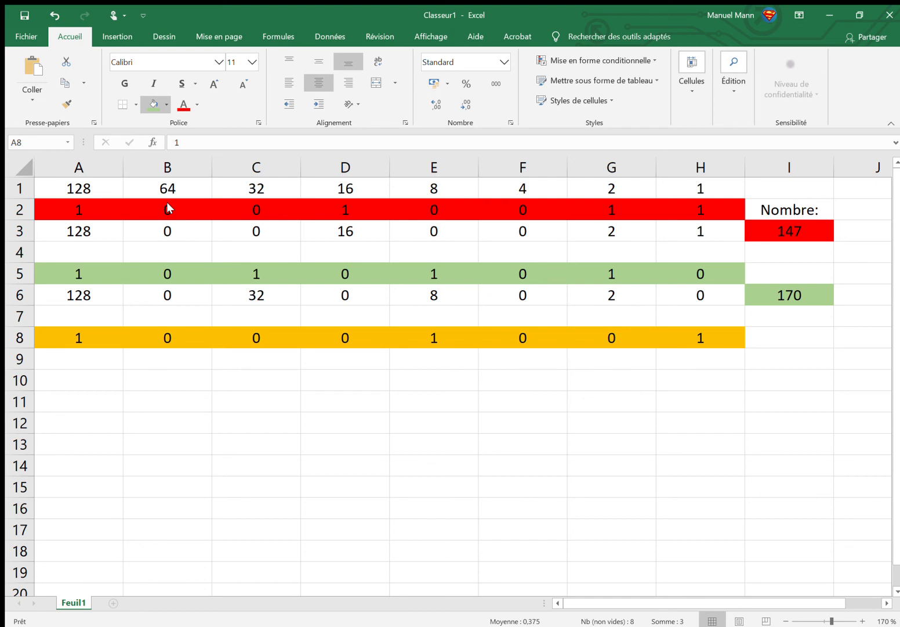
# - Enter the formula =A1*A8 in cell A9 to multiply the first place value by the third number's bit
pyautogui.click(99, 363)
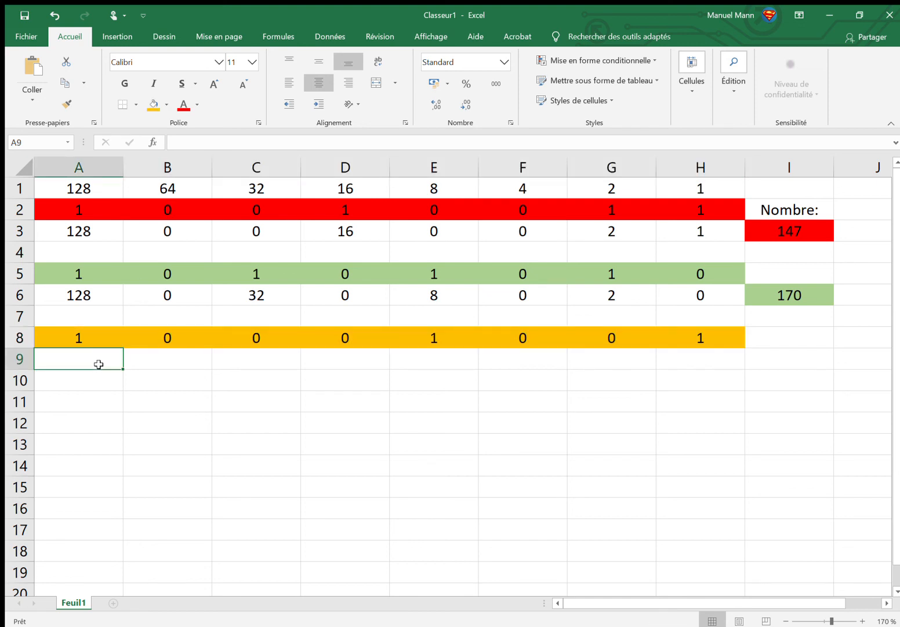
pyautogui.write('+')
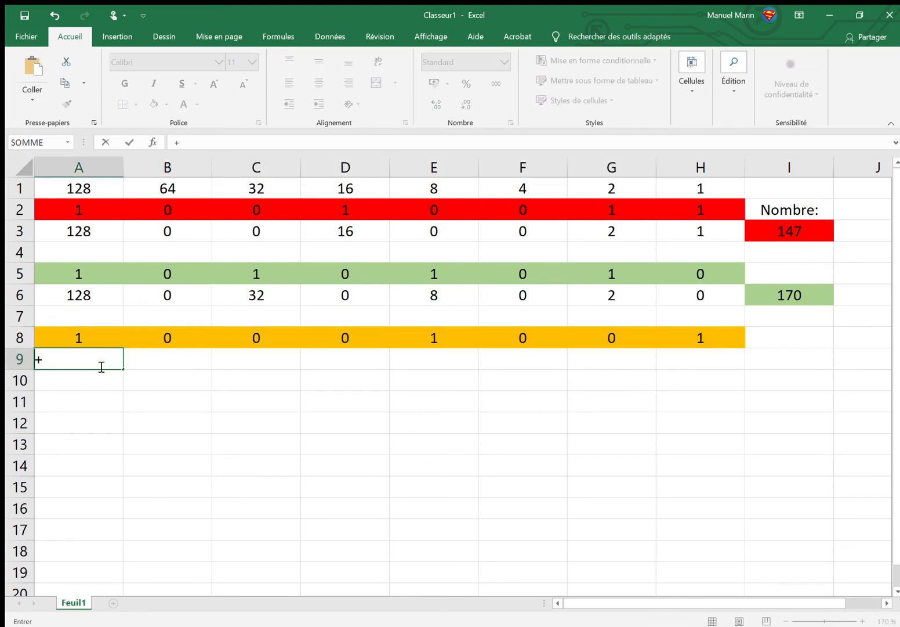
pyautogui.press('Escape')
pyautogui.write('=')
pyautogui.click(92, 187)
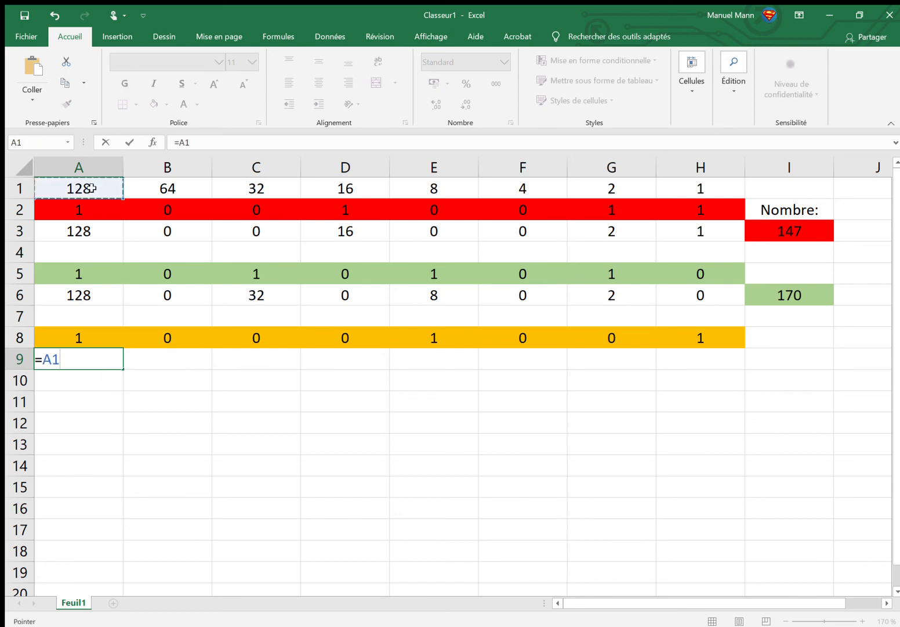
pyautogui.write('*')
pyautogui.click(83, 339)
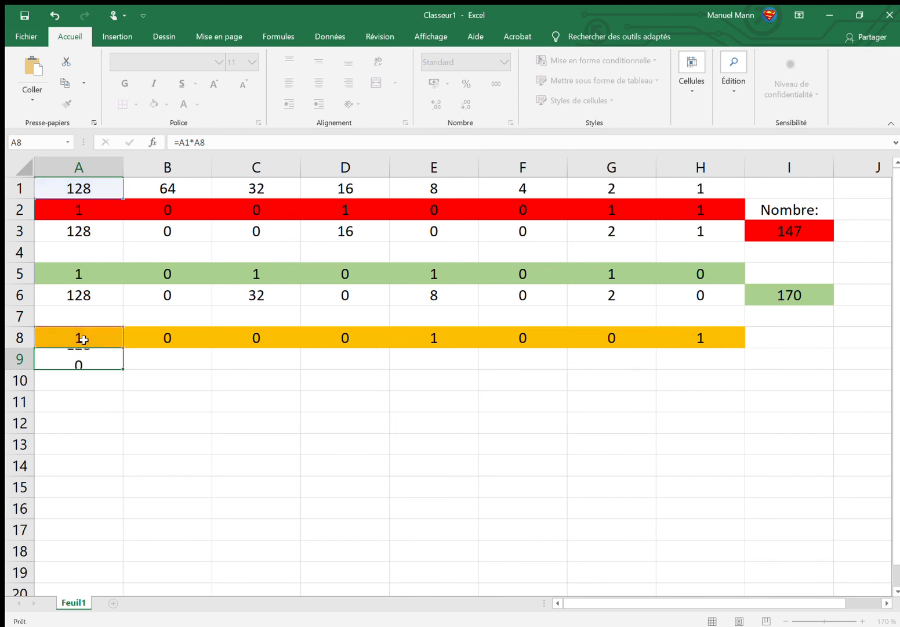
pyautogui.press('Return')
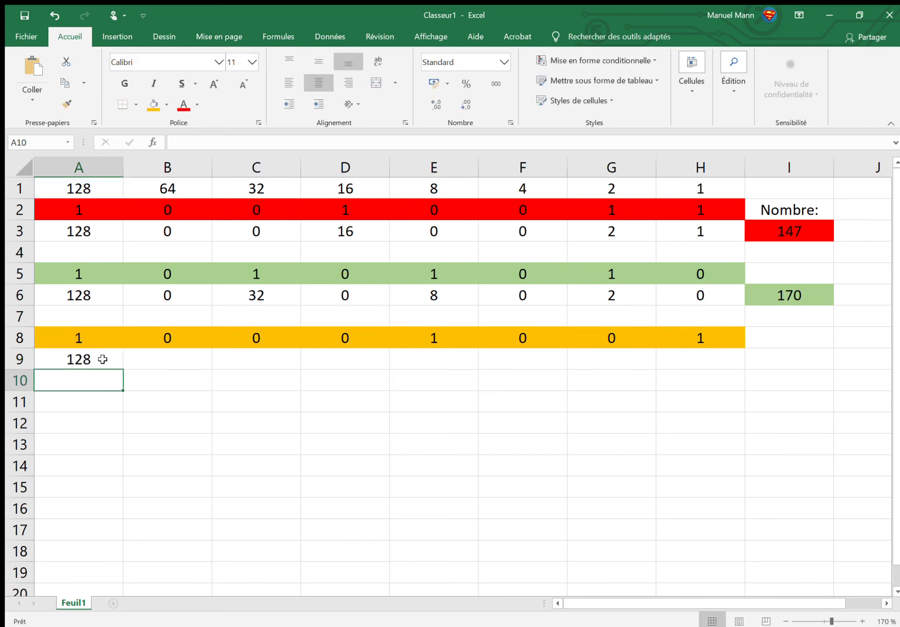
# - Copy the multiplication formula in A9 across row 9 through cell H9 and undo the copy
pyautogui.click(103, 360)
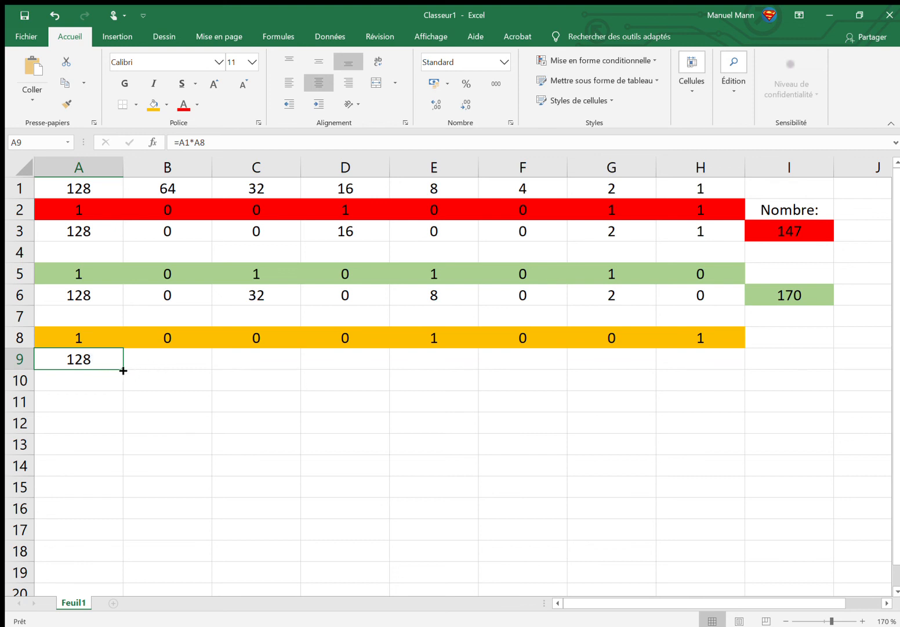
pyautogui.moveTo(123, 370); pyautogui.dragTo(709, 364)
pyautogui.click(697, 398)
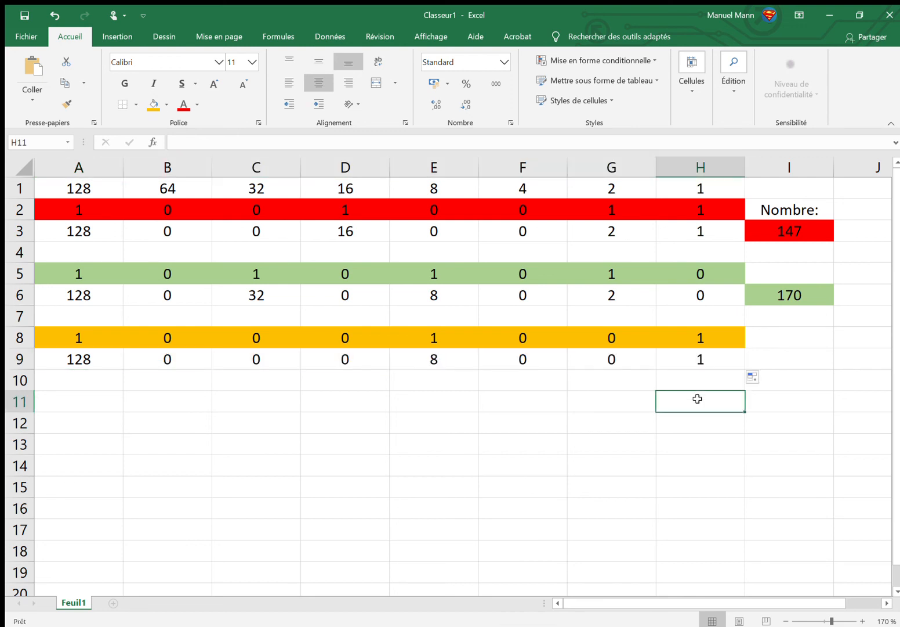
pyautogui.hotkey('ctrl', 'z')
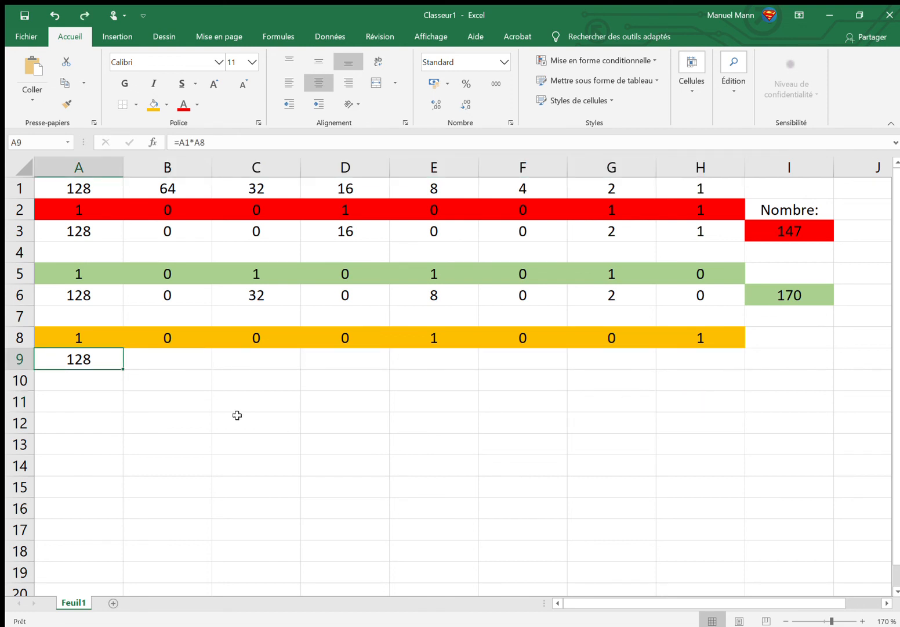
# - Copy the multiplication formula in A9 across to D9, and from D9 on through H9
pyautogui.moveTo(122, 370); pyautogui.dragTo(400, 378)
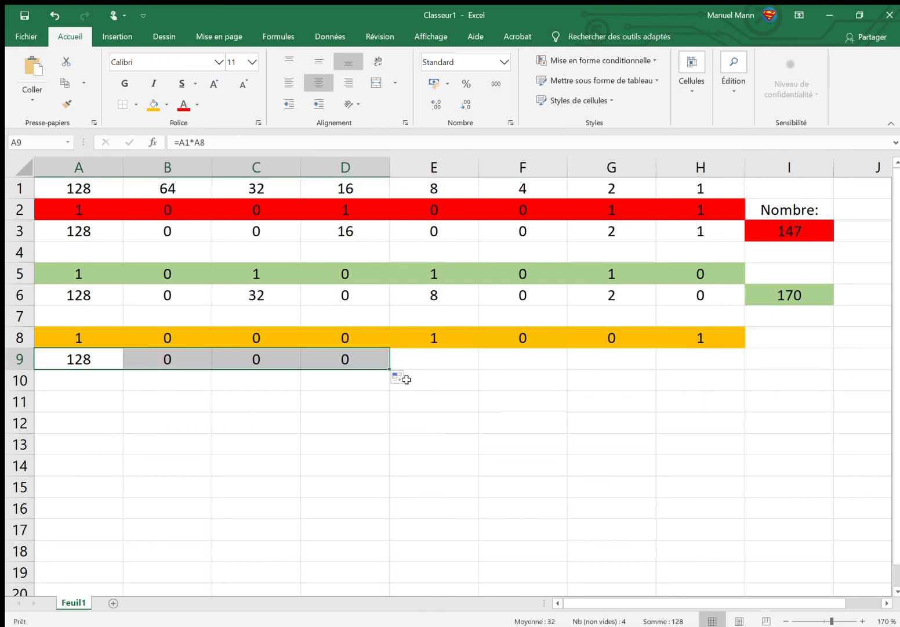
pyautogui.click(347, 450)
pyautogui.click(360, 363)
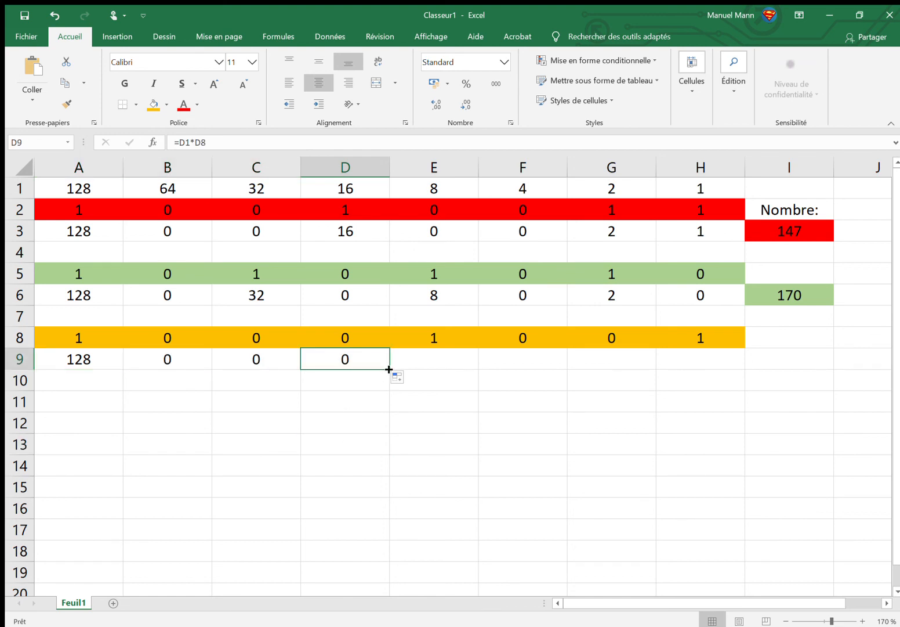
pyautogui.moveTo(389, 369); pyautogui.dragTo(715, 375)
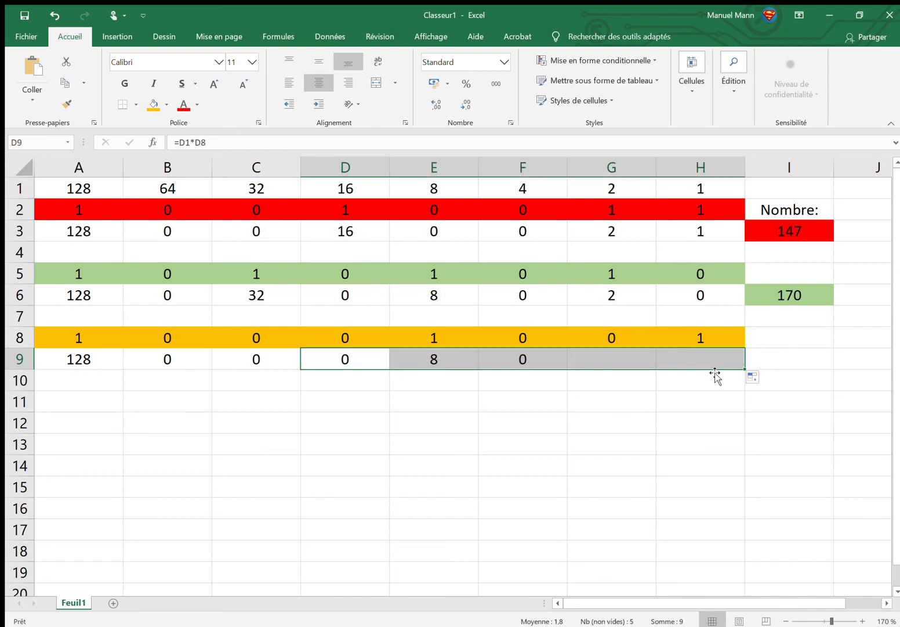
pyautogui.click(688, 427)
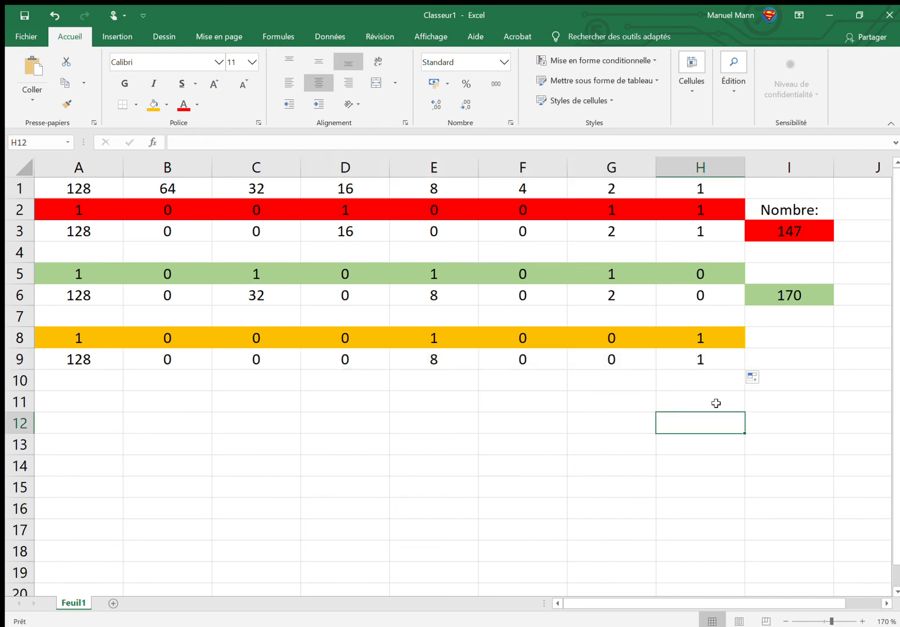
# - Enter the formula =A9+E9+H9 in cell I9 to add up the third number's non-zero products
pyautogui.click(795, 365)
pyautogui.doubleClick(795, 365)
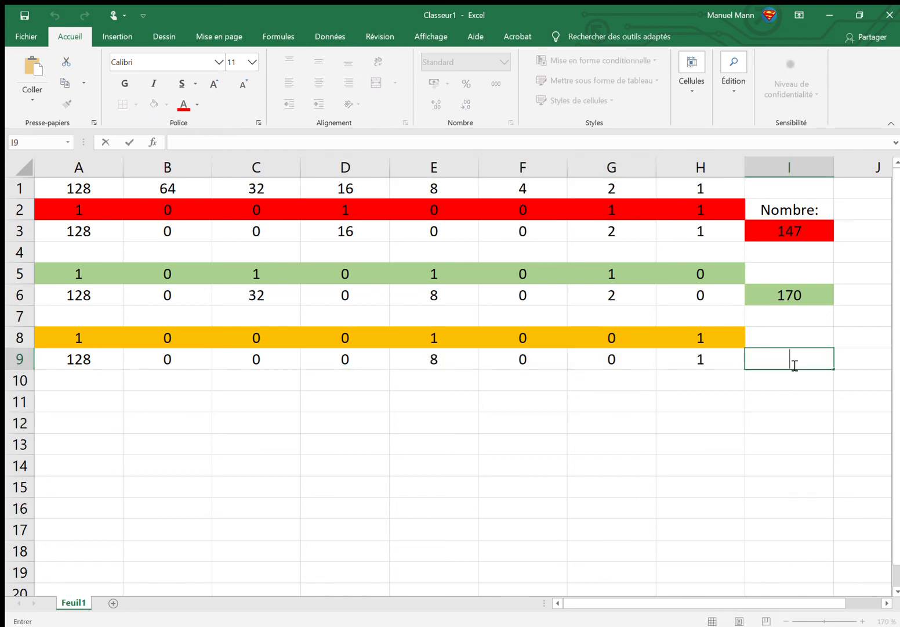
pyautogui.write('=')
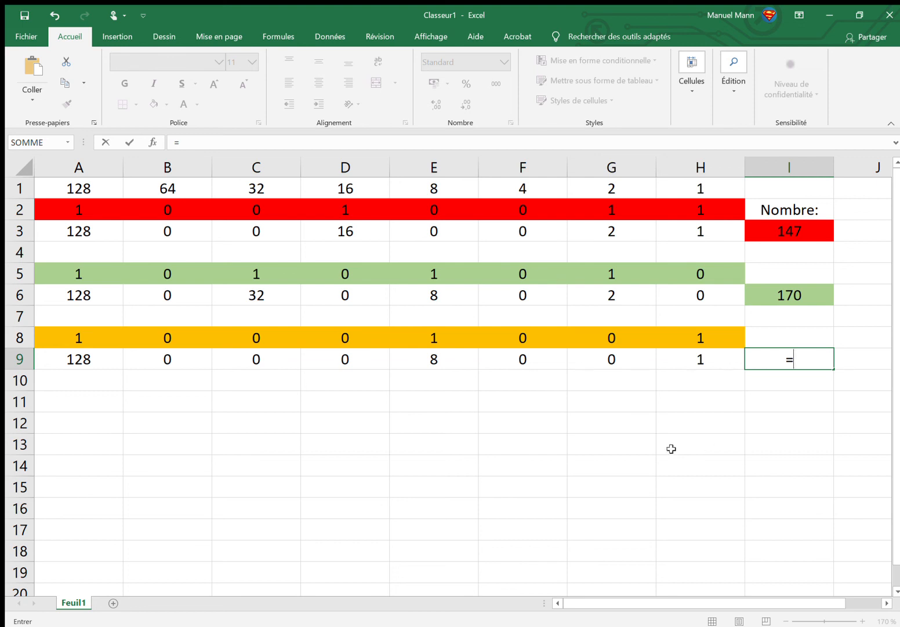
pyautogui.click(114, 360)
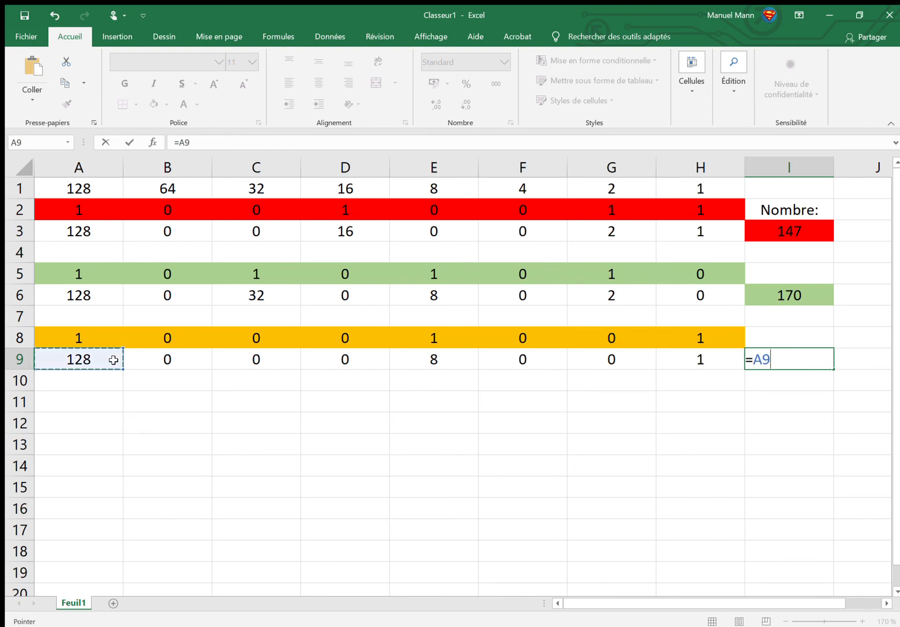
pyautogui.write('+')
pyautogui.click(437, 356)
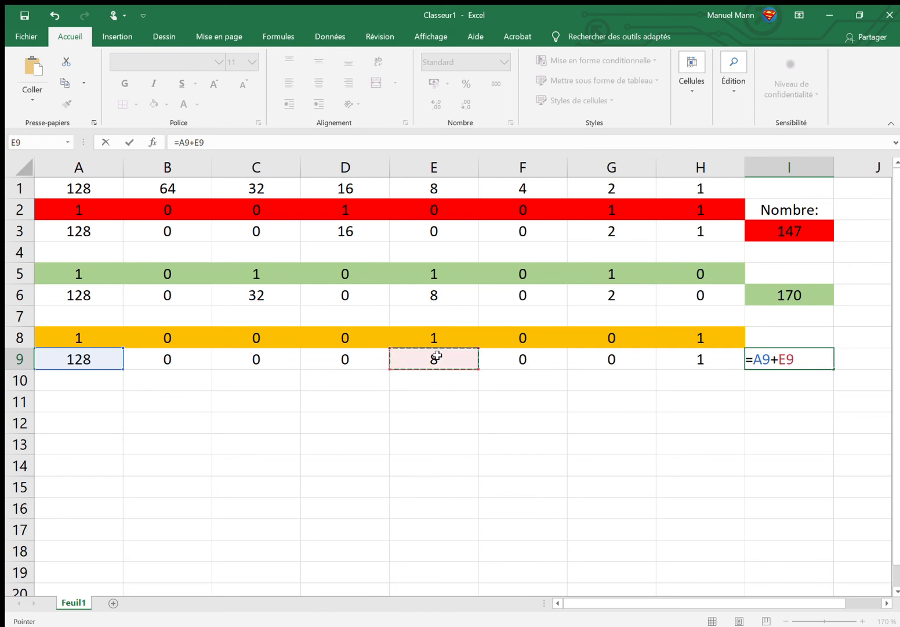
pyautogui.write('+')
pyautogui.click(676, 360)
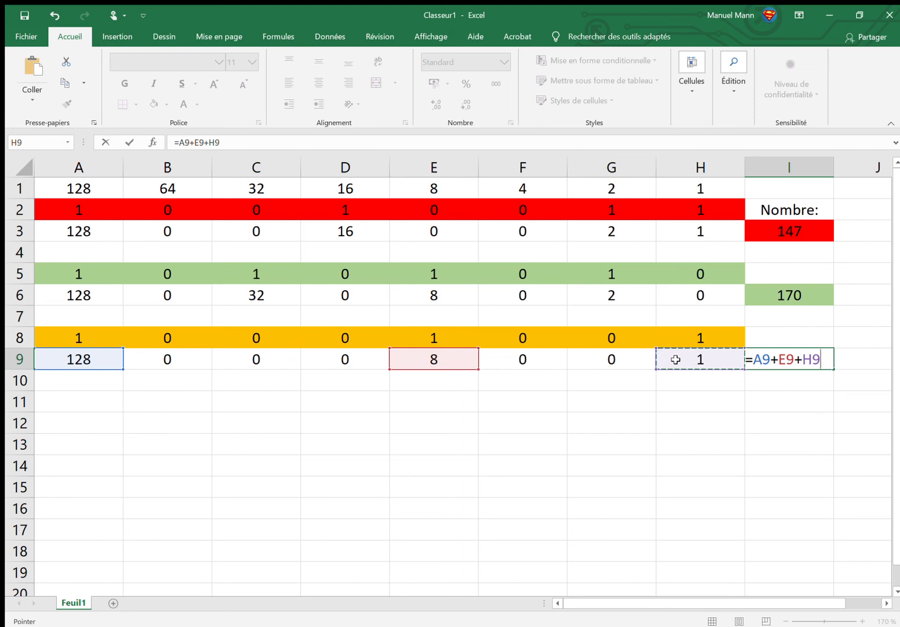
pyautogui.press('Return')
pyautogui.click(756, 359)
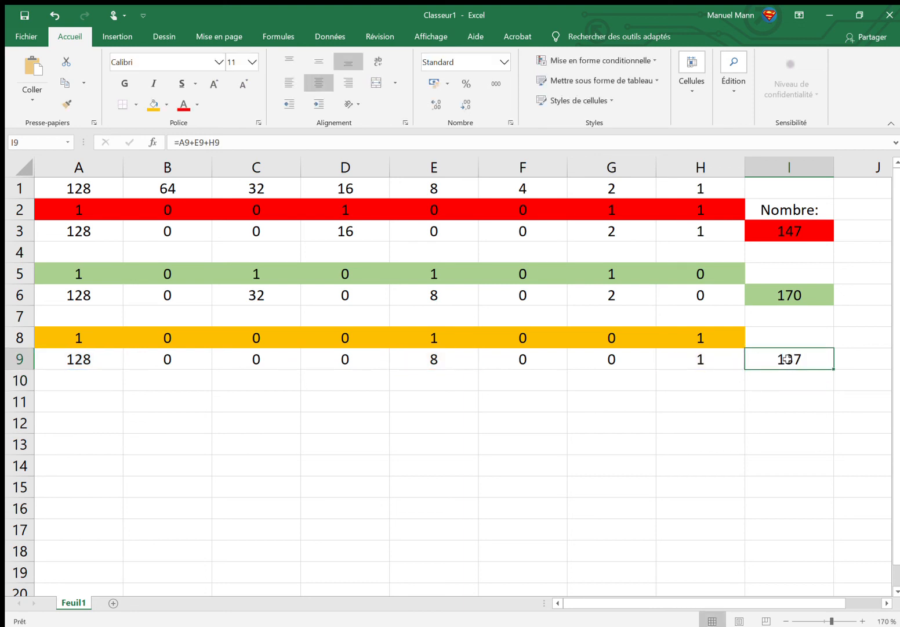
# - Fill the third number's result cell I9 with the same orange as its bit row
pyautogui.click(153, 104)
pyautogui.click(807, 418)
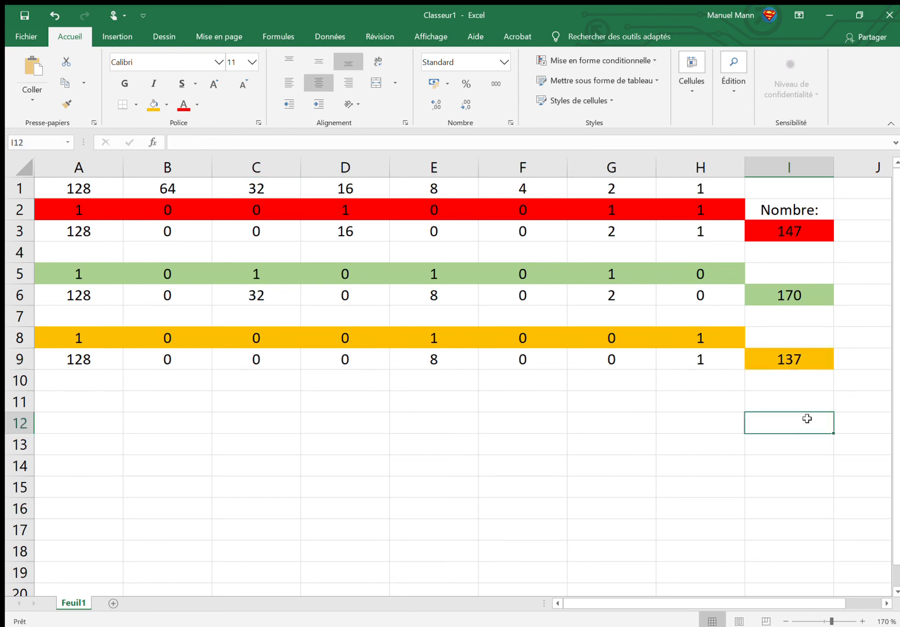
# - Extend the sum in I9 with the missing terms B9, C9, D9, F9 and G9, making it =A9+B9+C9+D9+F9+G9+E9+H9
pyautogui.doubleClick(787, 364)
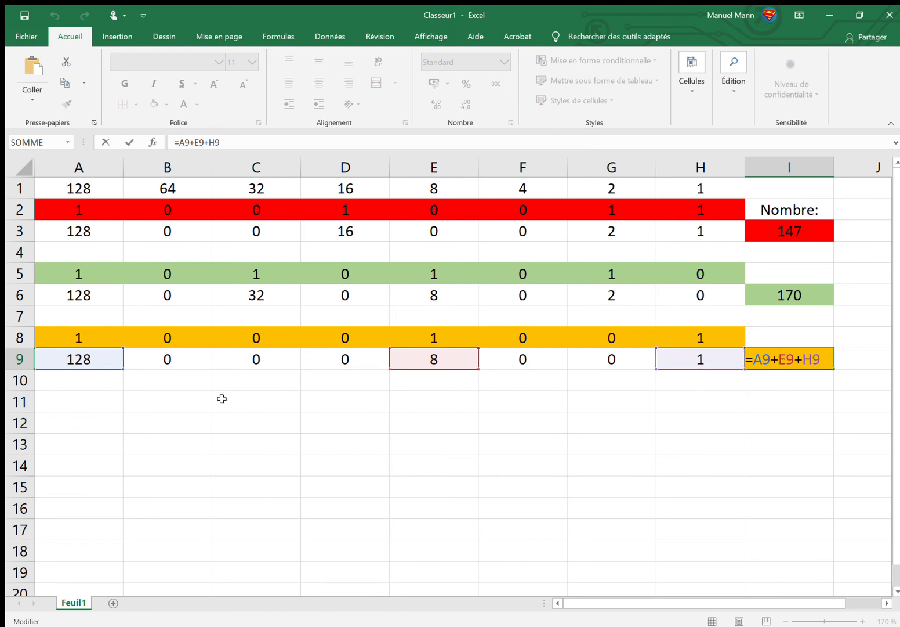
pyautogui.click(190, 367)
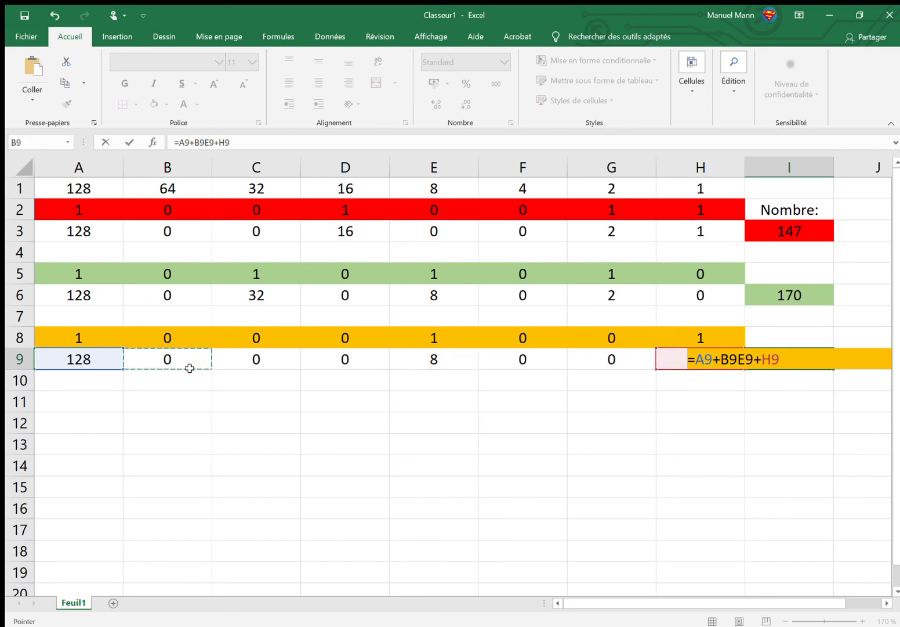
pyautogui.write('+')
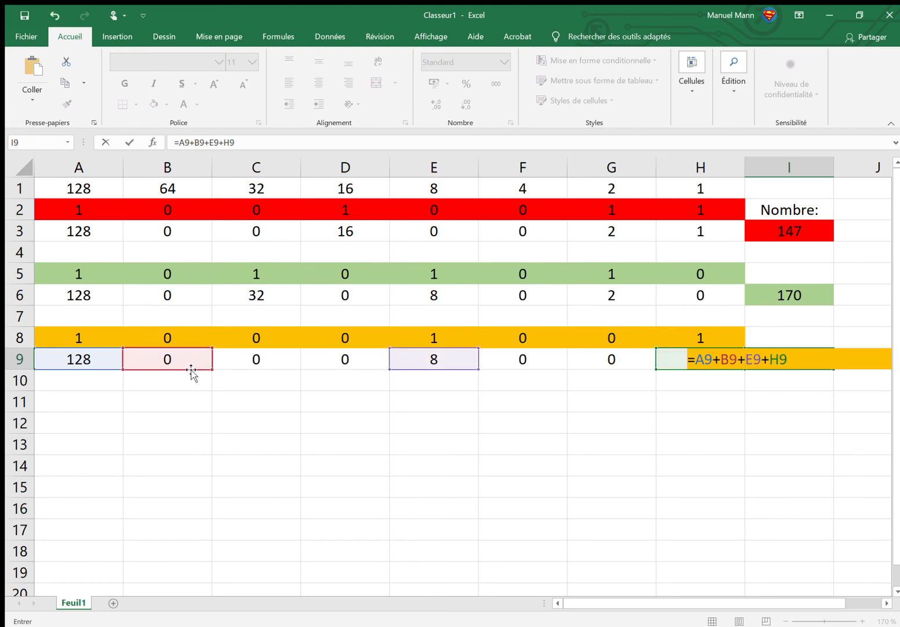
pyautogui.click(230, 357)
pyautogui.write('+')
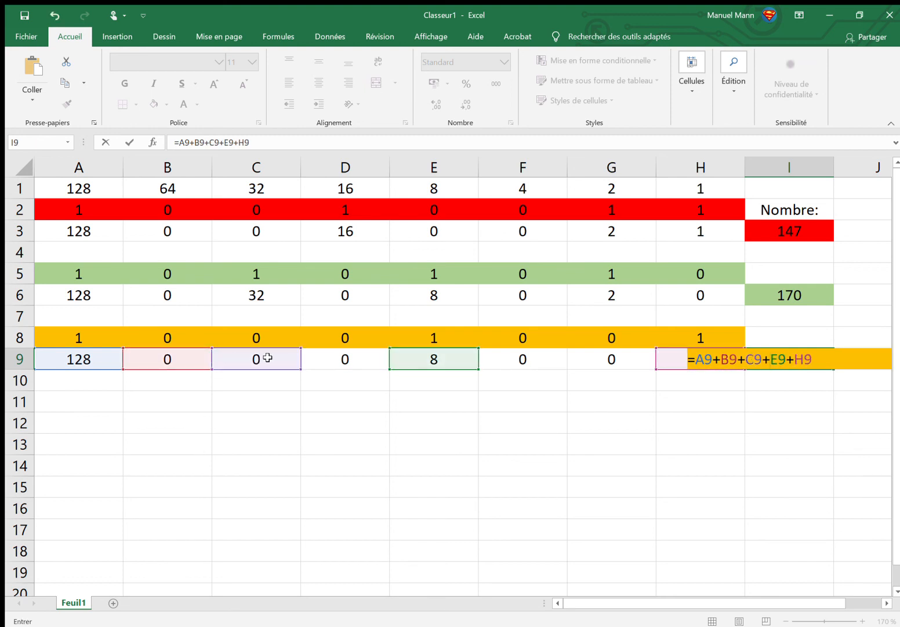
pyautogui.click(323, 360)
pyautogui.write('+')
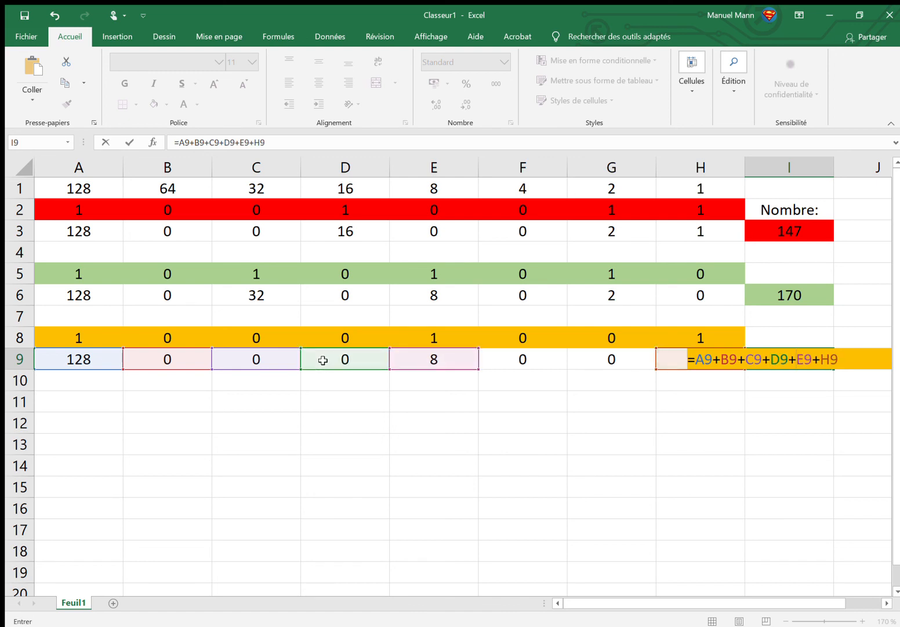
pyautogui.click(514, 365)
pyautogui.write('+')
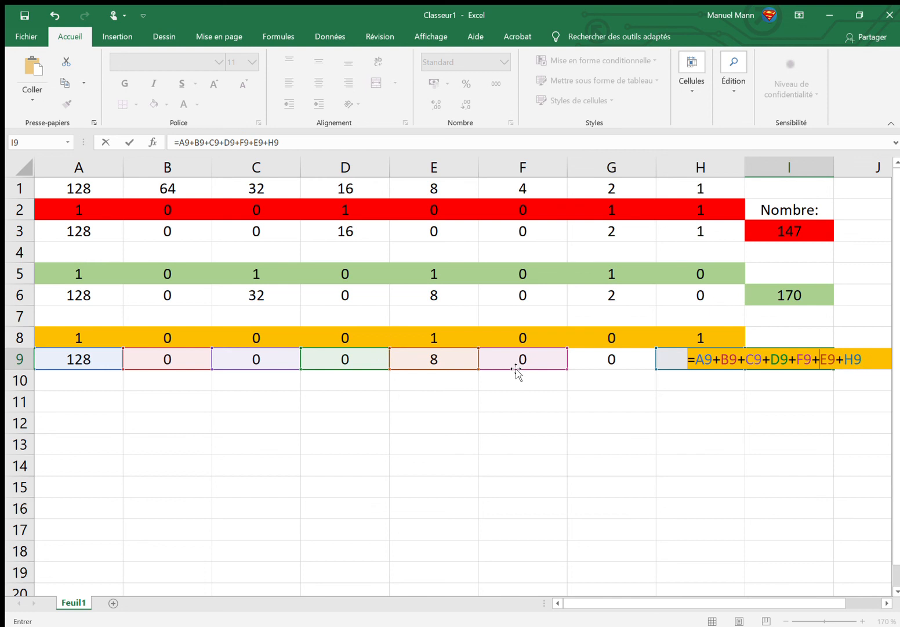
pyautogui.click(580, 365)
pyautogui.write('+')
pyautogui.press('Return')
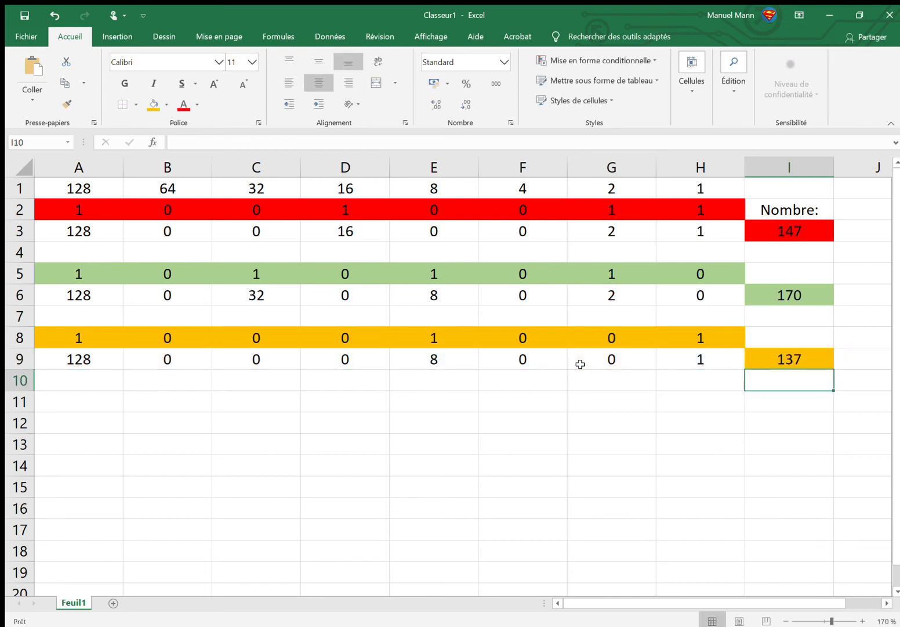